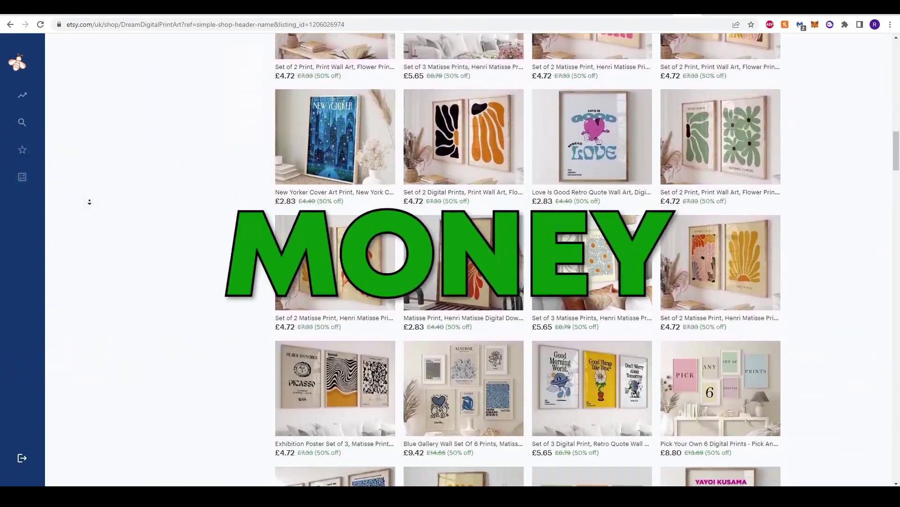
Scroll through the All items grids of several Etsy wall-art shops, ending on ArticraftCreatives.
{"action": "scroll", "coordinate": [89, 201], "scroll_direction": "down", "scroll_amount": 3}
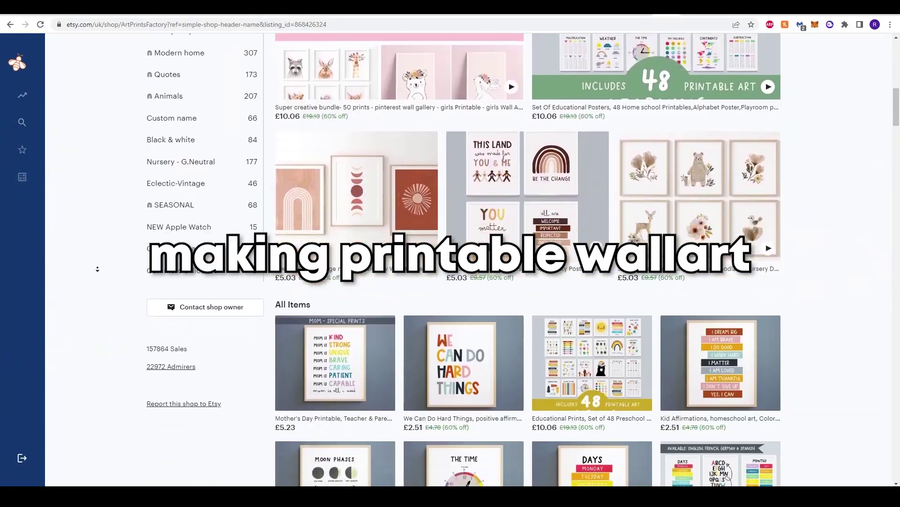
{"action": "scroll", "coordinate": [97, 268], "scroll_direction": "down", "scroll_amount": 8}
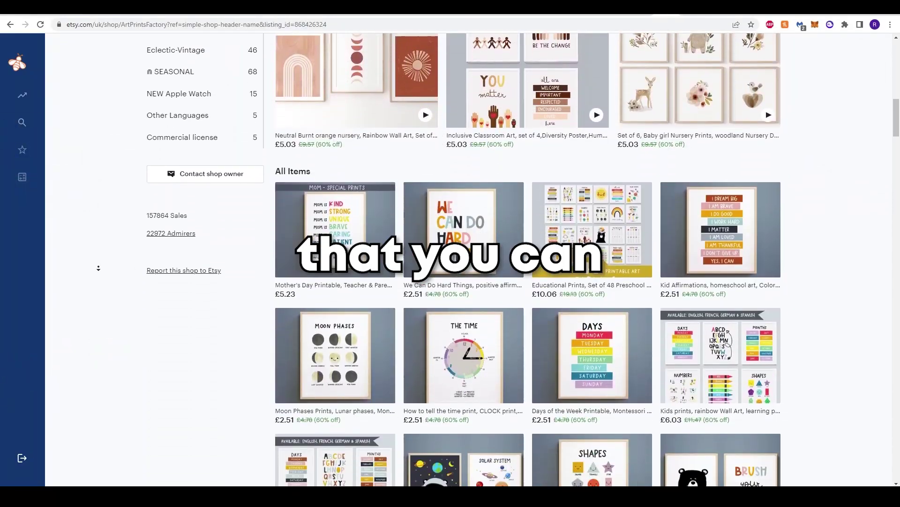
{"action": "scroll", "coordinate": [98, 268], "scroll_direction": "down", "scroll_amount": 10}
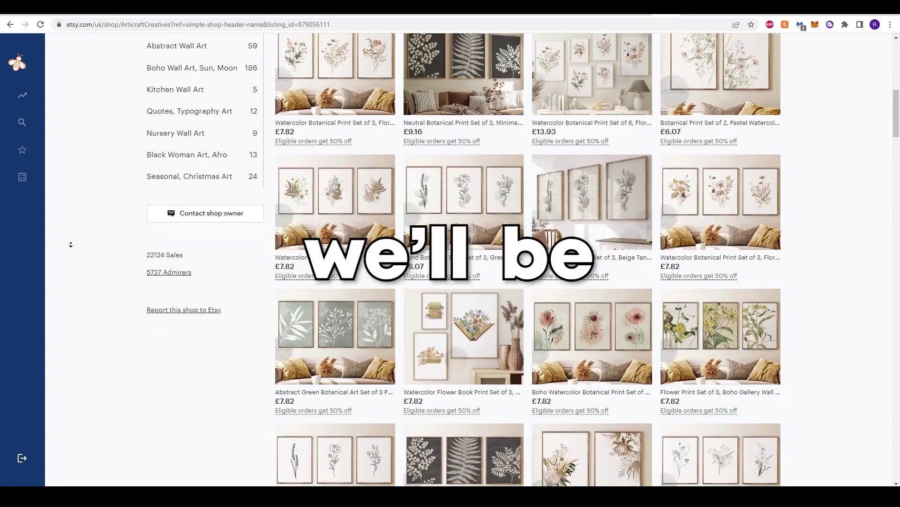
{"action": "scroll", "coordinate": [70, 244], "scroll_direction": "down", "scroll_amount": 8}
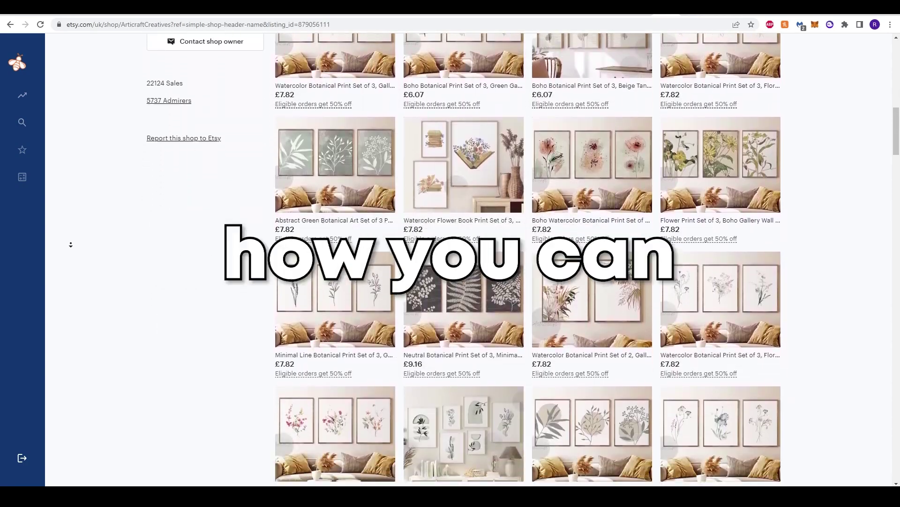
{"action": "scroll", "coordinate": [71, 244], "scroll_direction": "down", "scroll_amount": 6}
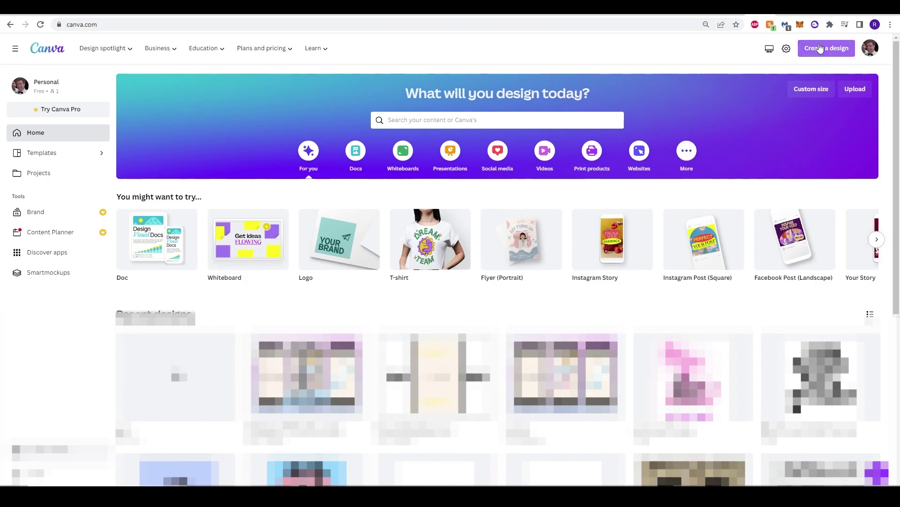
Create a blank custom-size design measuring 12 × 16 inches.
{"action": "left_click", "coordinate": [805, 50]}
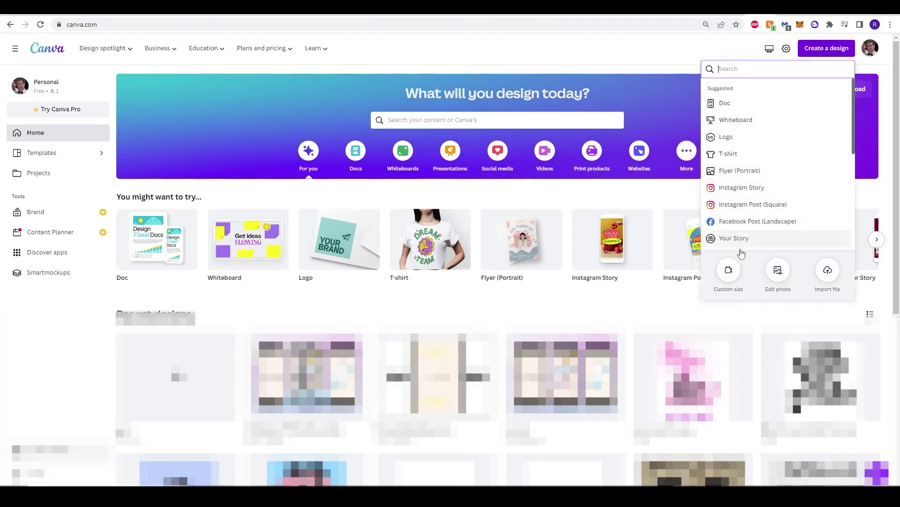
{"action": "left_click", "coordinate": [729, 271]}
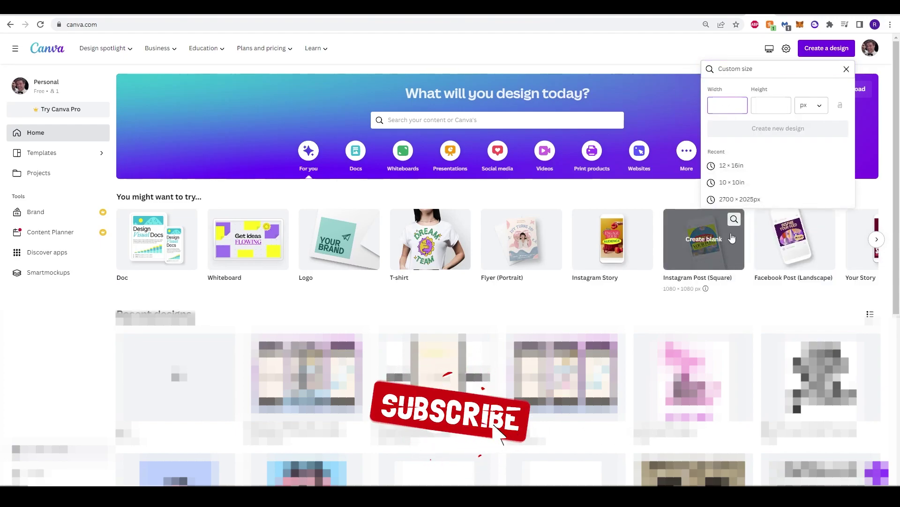
{"action": "left_click", "coordinate": [808, 108]}
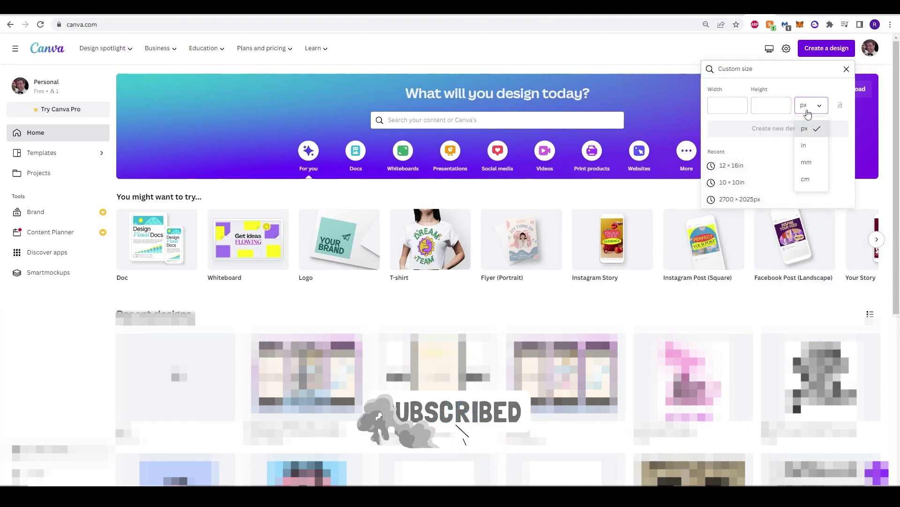
{"action": "left_click", "coordinate": [804, 145]}
{"action": "left_click", "coordinate": [736, 107]}
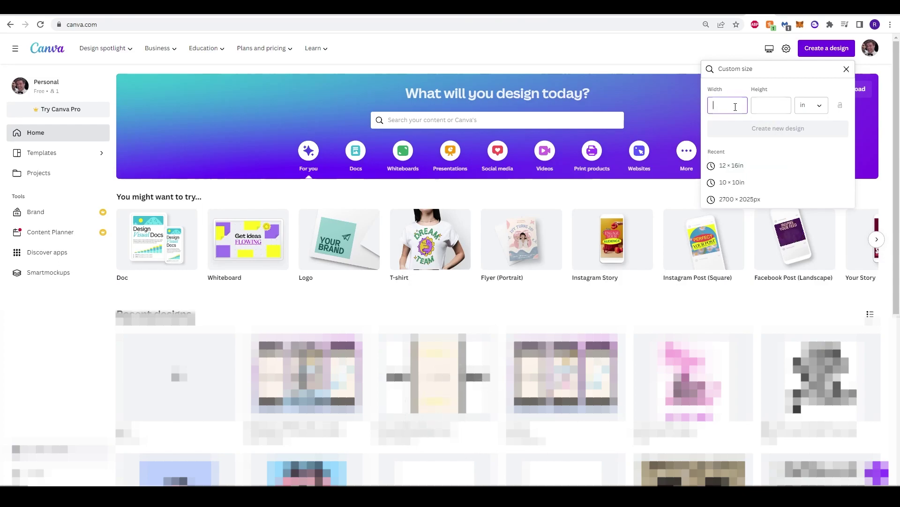
{"action": "left_click", "coordinate": [735, 107]}
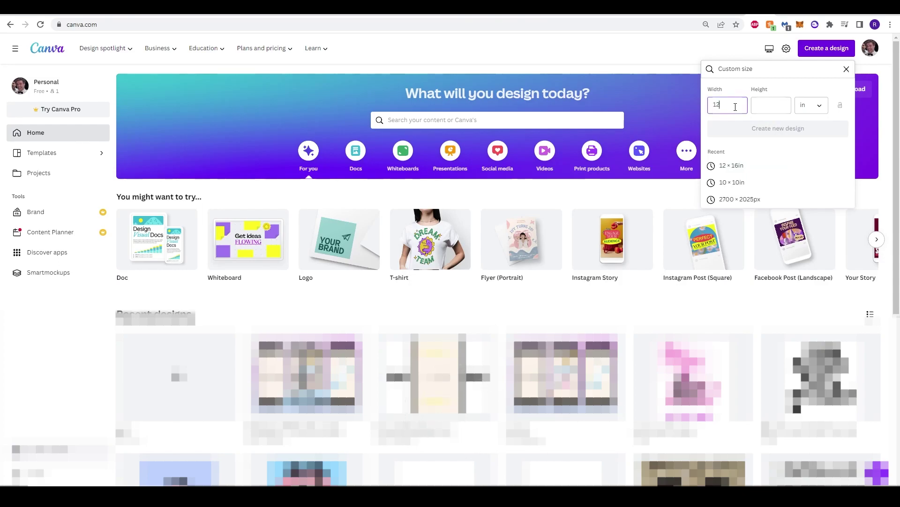
{"action": "key", "text": "Tab"}
{"action": "type", "text": "16"}
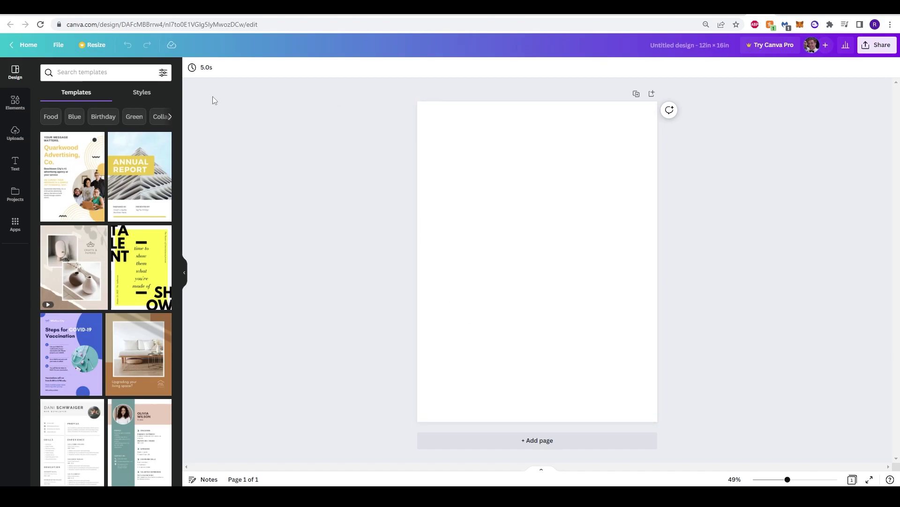
Open the Elements library and type 'cute animal' into the element search.
{"action": "left_click", "coordinate": [14, 103]}
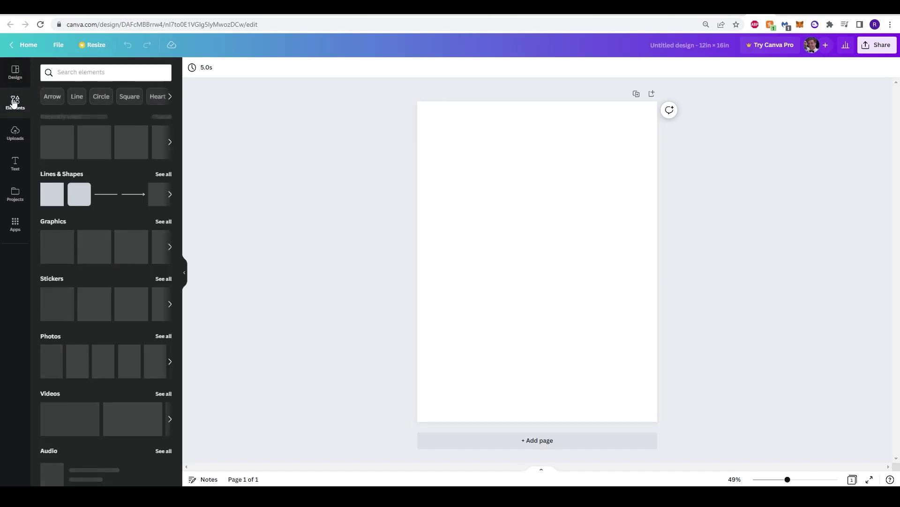
{"action": "left_click", "coordinate": [75, 70]}
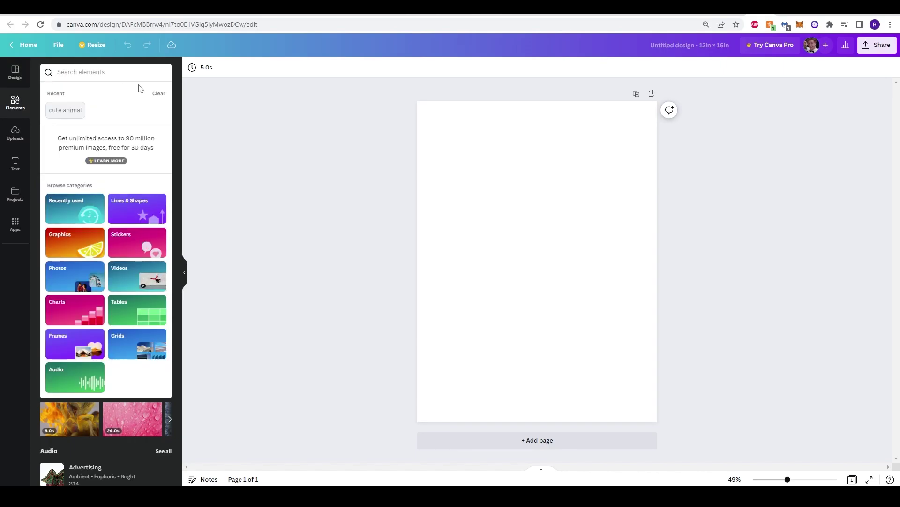
{"action": "type", "text": "cut"}
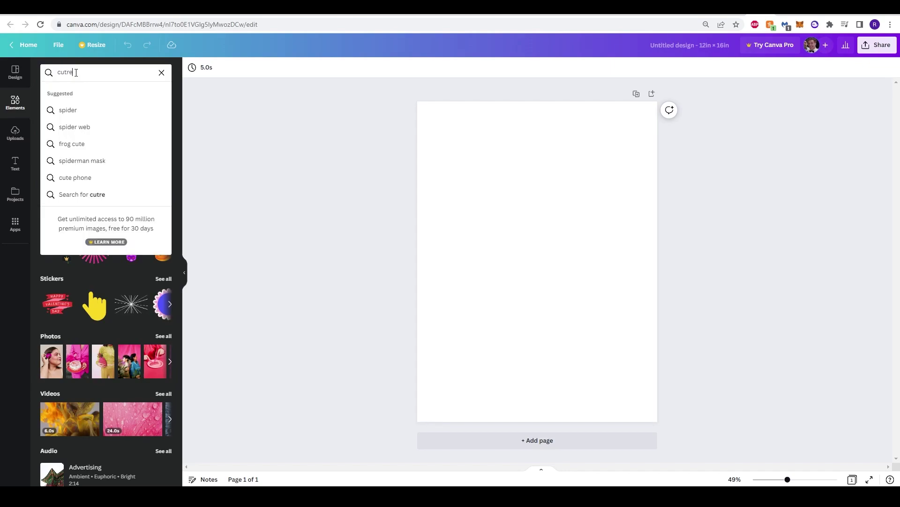
{"action": "type", "text": "e animal"}
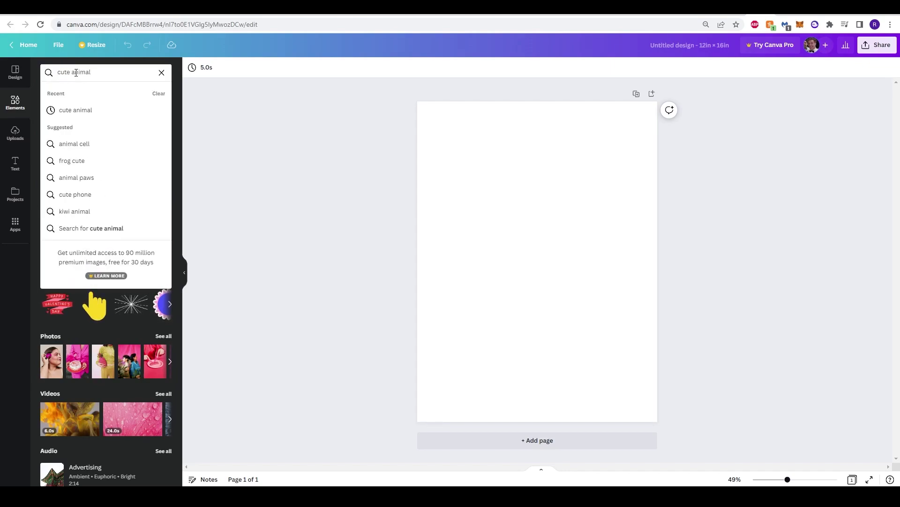
{"action": "left_click", "coordinate": [336, 232]}
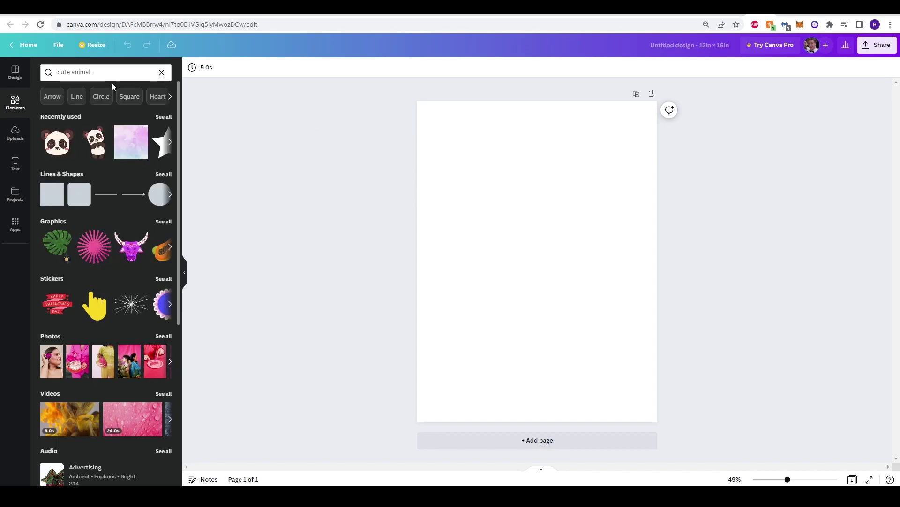
Glance at the Text panel, return to Elements and clear the search box.
{"action": "left_click", "coordinate": [16, 163]}
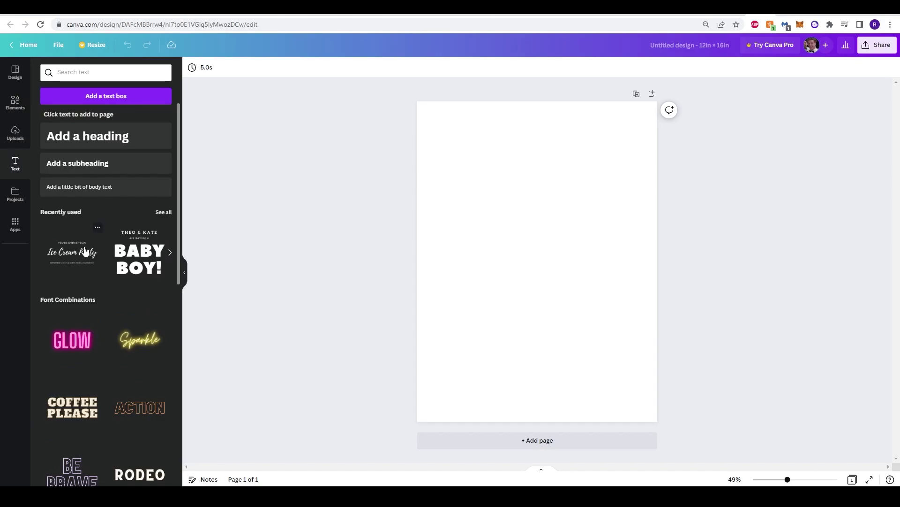
{"action": "left_click", "coordinate": [15, 103]}
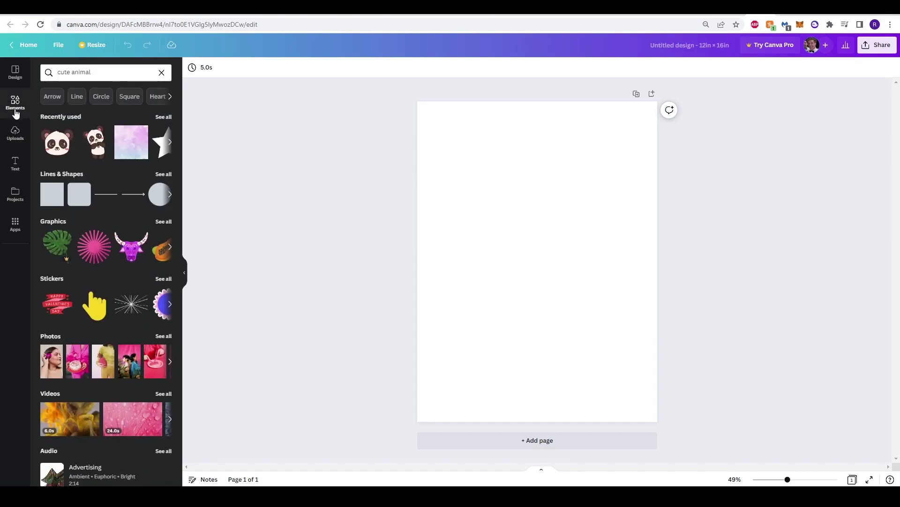
{"action": "left_click", "coordinate": [161, 72]}
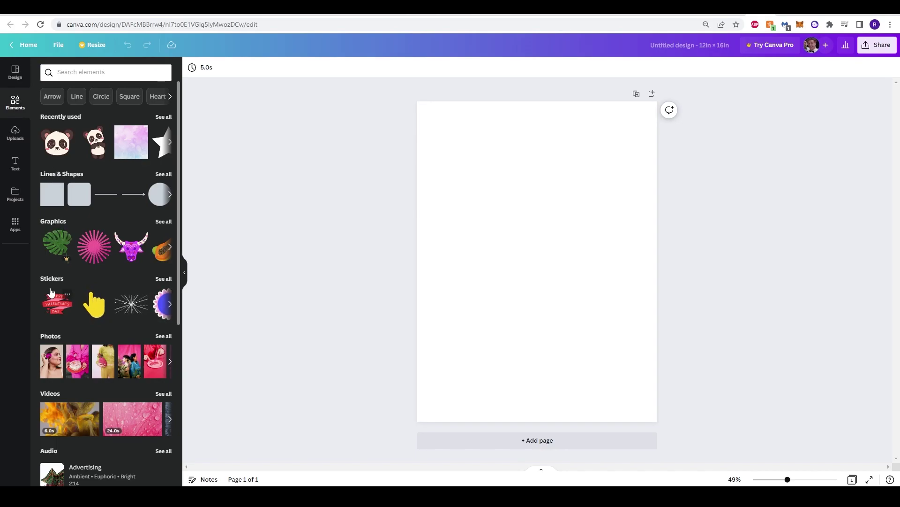
Search elements for 'cute animal' and show the Graphics results after checking Photos.
{"action": "left_click", "coordinate": [67, 73]}
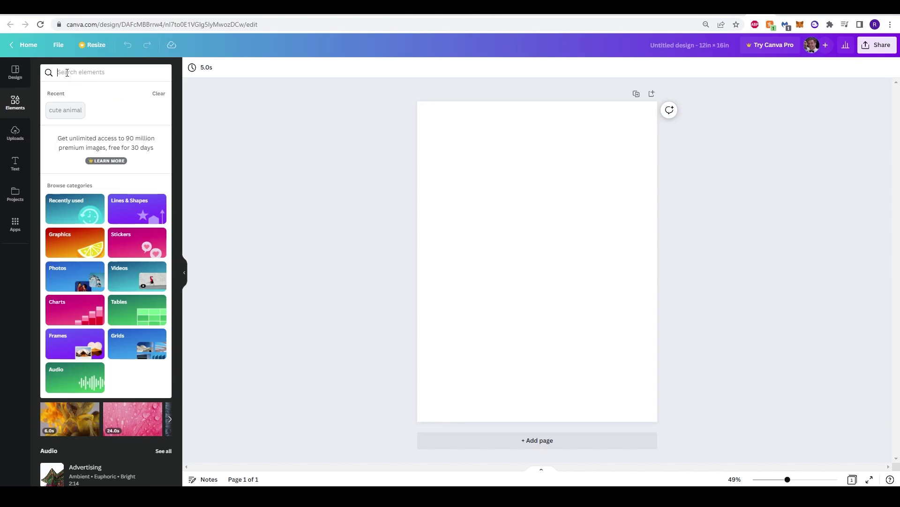
{"action": "type", "text": "cute animal"}
{"action": "key", "text": "Return"}
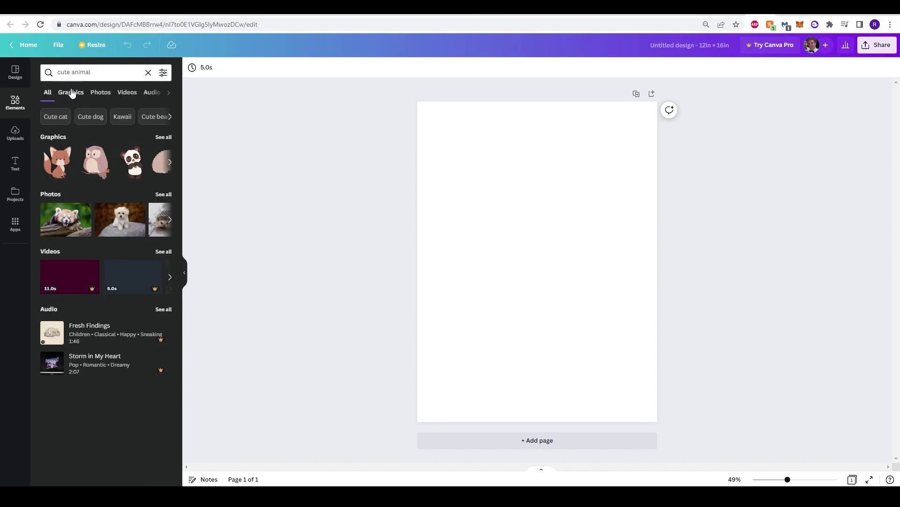
{"action": "left_click", "coordinate": [71, 94]}
{"action": "left_click", "coordinate": [96, 94]}
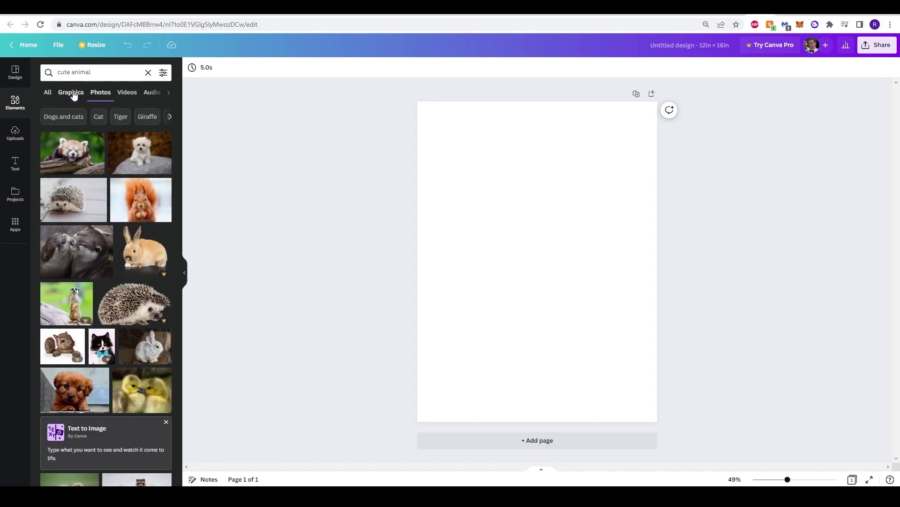
{"action": "left_click", "coordinate": [73, 94]}
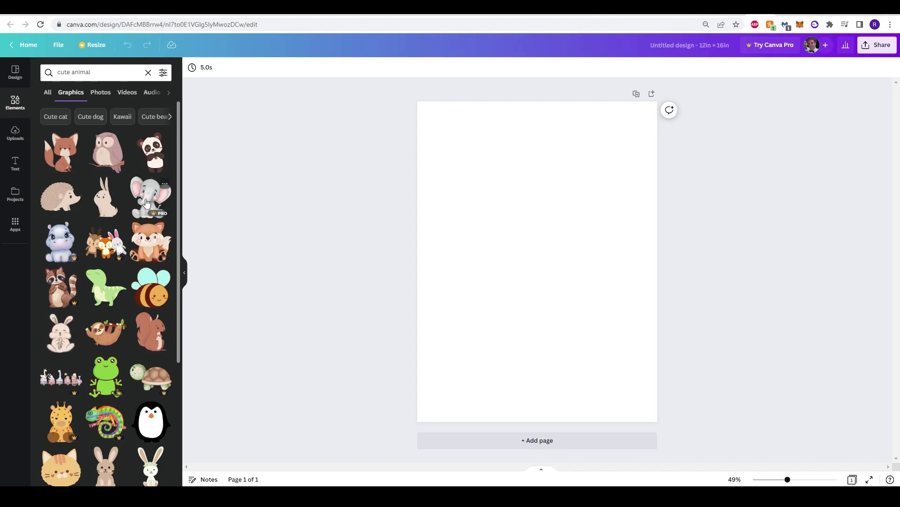
Add the cute panda graphic to the page, enlarge it and shift it slightly down.
{"action": "left_click", "coordinate": [149, 155]}
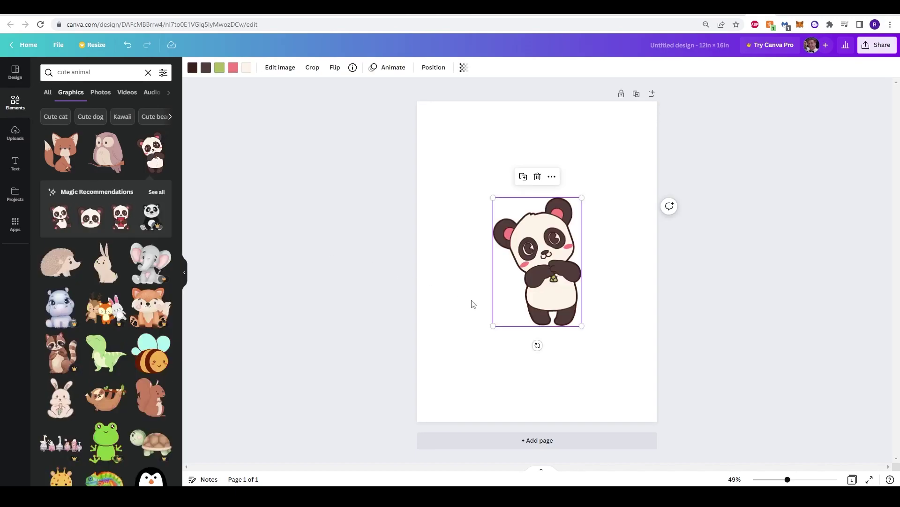
{"action": "left_click", "coordinate": [759, 297]}
{"action": "left_click", "coordinate": [550, 269]}
{"action": "left_click_drag", "start_coordinate": [494, 197], "coordinate": [439, 136]}
{"action": "left_click", "coordinate": [345, 253]}
{"action": "mouse_move", "coordinate": [514, 232]}
{"action": "left_mouse_down"}
{"action": "mouse_move", "coordinate": [513, 263]}
{"action": "mouse_move", "coordinate": [539, 264]}
{"action": "mouse_move", "coordinate": [513, 241]}
{"action": "left_mouse_up"}
{"action": "left_click", "coordinate": [772, 243]}
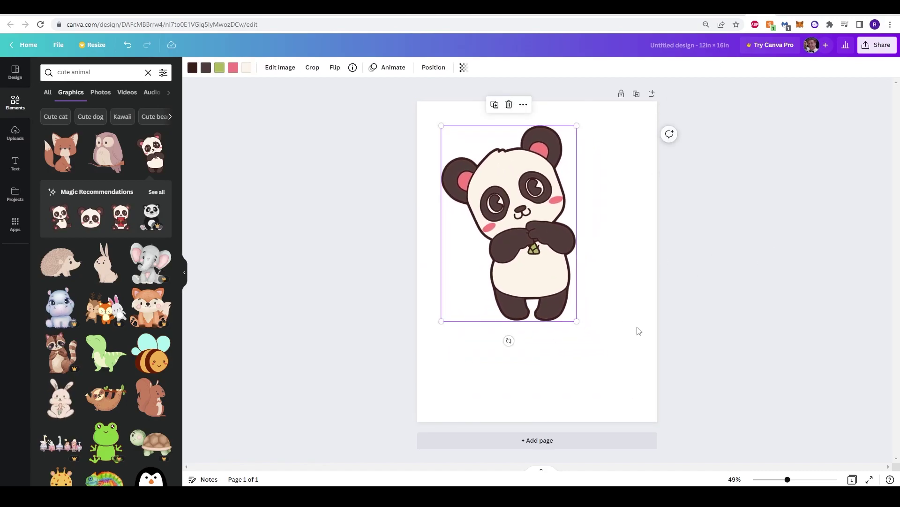
Centre the panda horizontally and vertically on the page.
{"action": "left_click", "coordinate": [434, 68]}
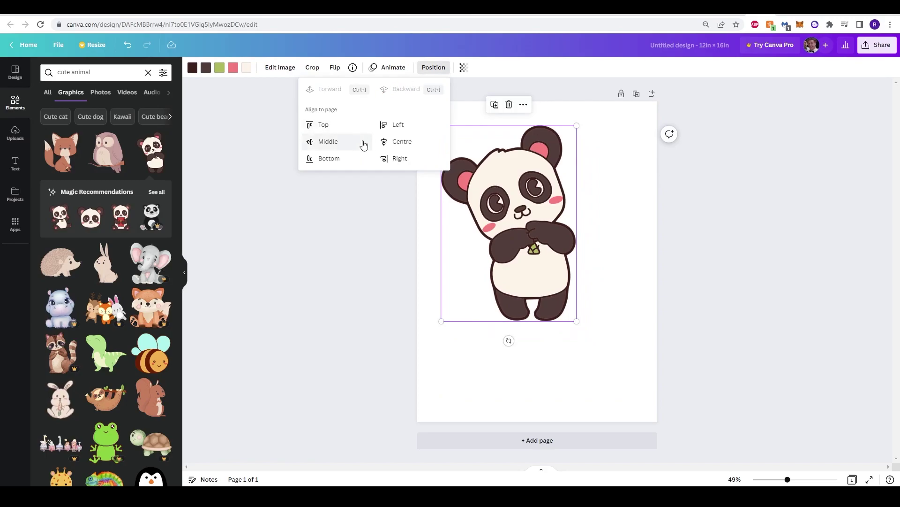
{"action": "left_click", "coordinate": [399, 141]}
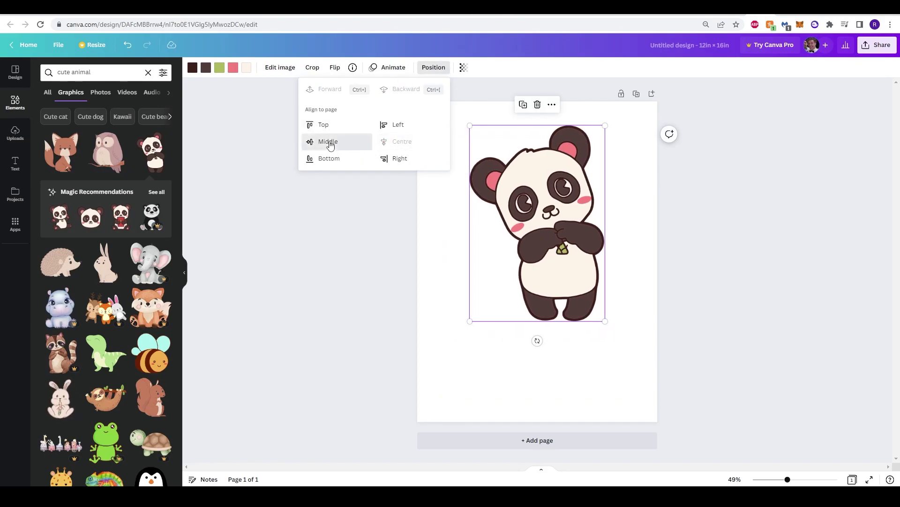
{"action": "left_click", "coordinate": [348, 146]}
{"action": "left_click", "coordinate": [686, 192]}
{"action": "left_click", "coordinate": [819, 420]}
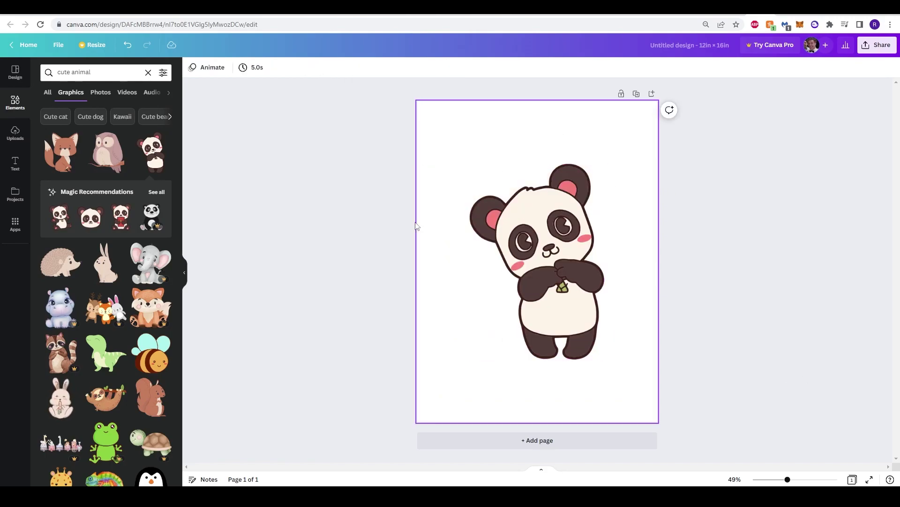
{"action": "scroll", "coordinate": [111, 219], "scroll_direction": "down", "scroll_amount": 2}
{"action": "scroll", "coordinate": [110, 219], "scroll_direction": "up", "scroll_amount": 2}
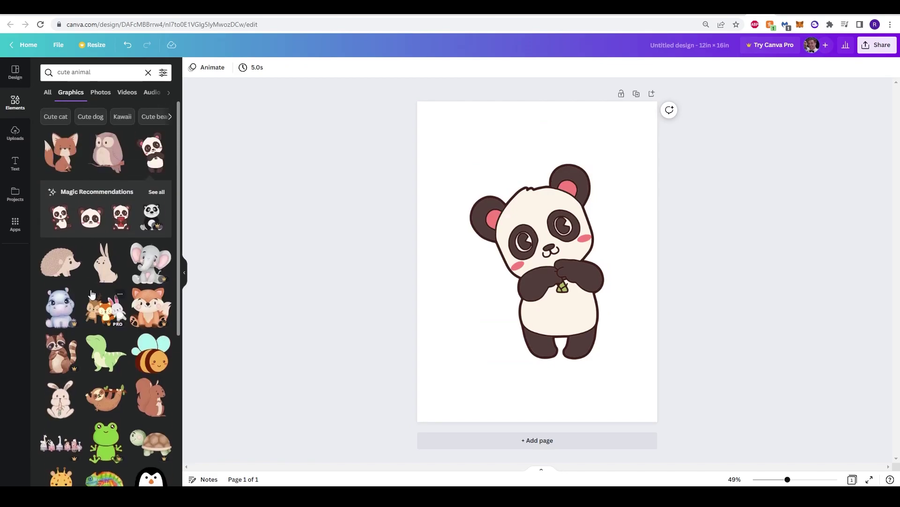
Replace the full-body panda with a similar panda-face graphic.
{"action": "left_click", "coordinate": [156, 193]}
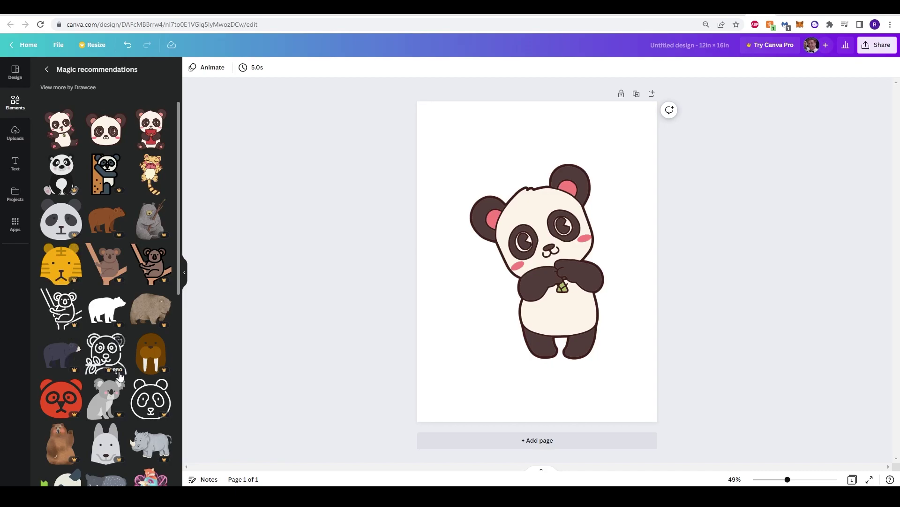
{"action": "left_click", "coordinate": [100, 135]}
{"action": "left_click", "coordinate": [583, 187]}
{"action": "key", "text": "Delete"}
{"action": "left_click", "coordinate": [553, 270]}
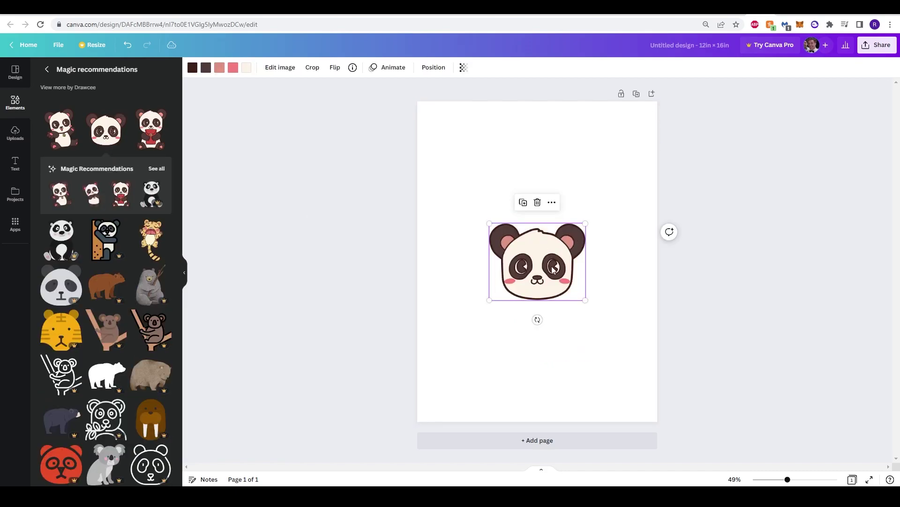
Enlarge the panda face and align it to the page's middle and centre.
{"action": "left_click", "coordinate": [430, 69]}
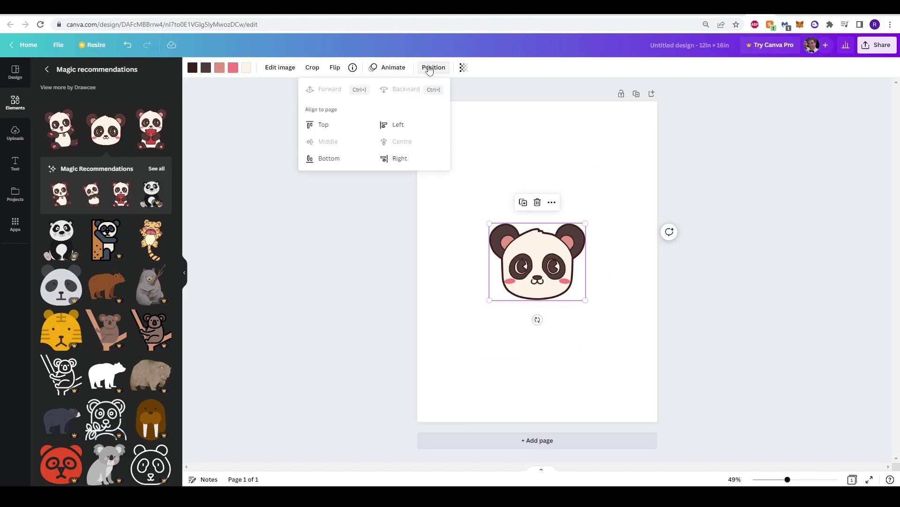
{"action": "left_click", "coordinate": [368, 241]}
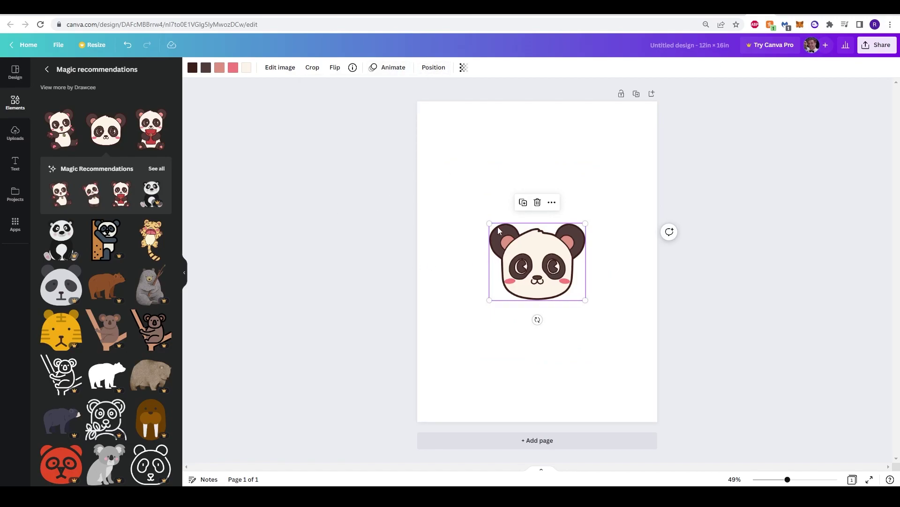
{"action": "left_click_drag", "start_coordinate": [490, 222], "coordinate": [416, 165]}
{"action": "left_click", "coordinate": [433, 67]}
{"action": "left_click", "coordinate": [322, 141]}
{"action": "left_click", "coordinate": [396, 141]}
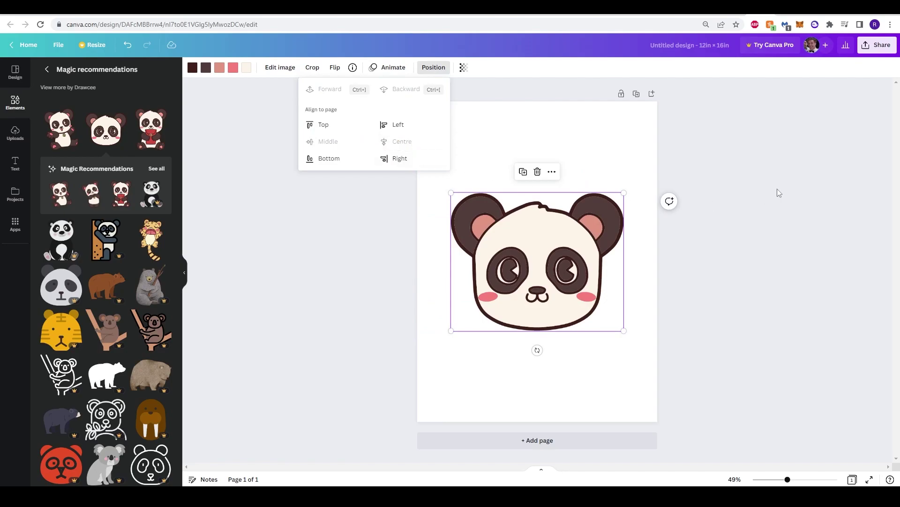
{"action": "left_click", "coordinate": [779, 193]}
{"action": "left_click", "coordinate": [342, 316]}
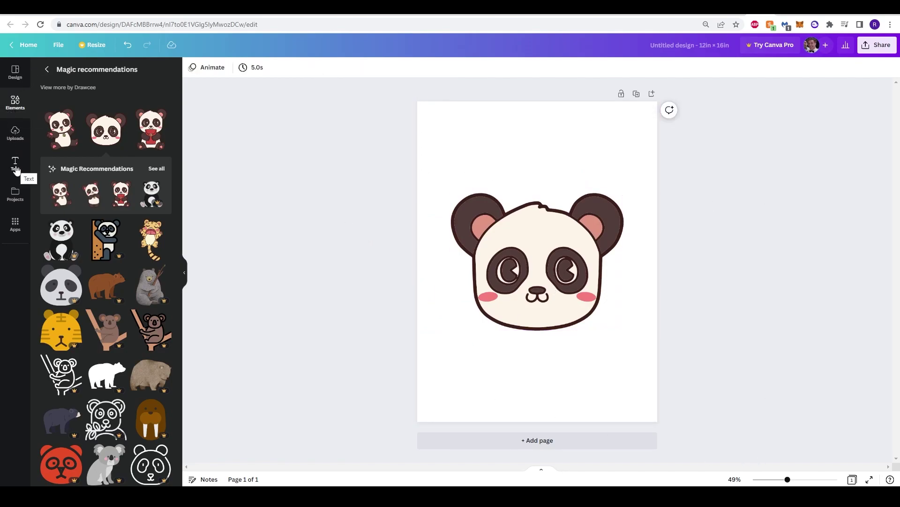
Scroll through the Text panel's font-combination presets and back to the top.
{"action": "left_click", "coordinate": [15, 164]}
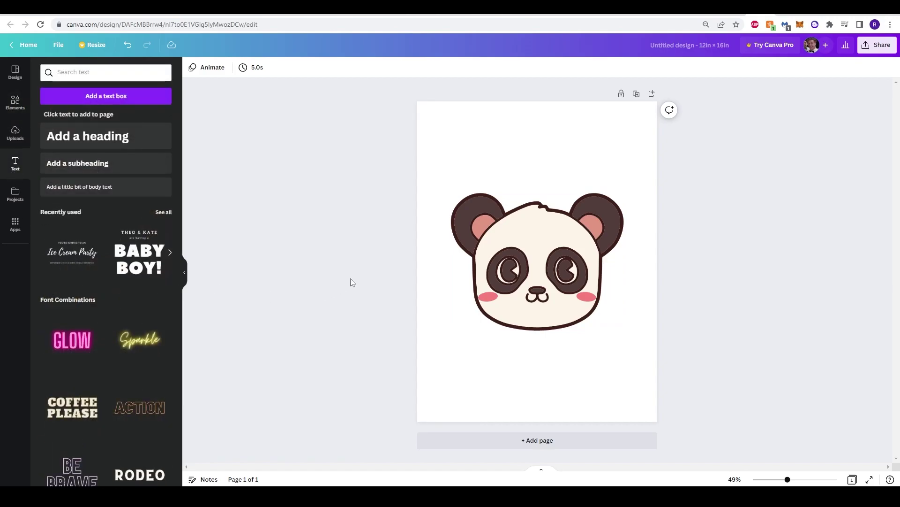
{"action": "scroll", "coordinate": [98, 208], "scroll_direction": "down", "scroll_amount": 3}
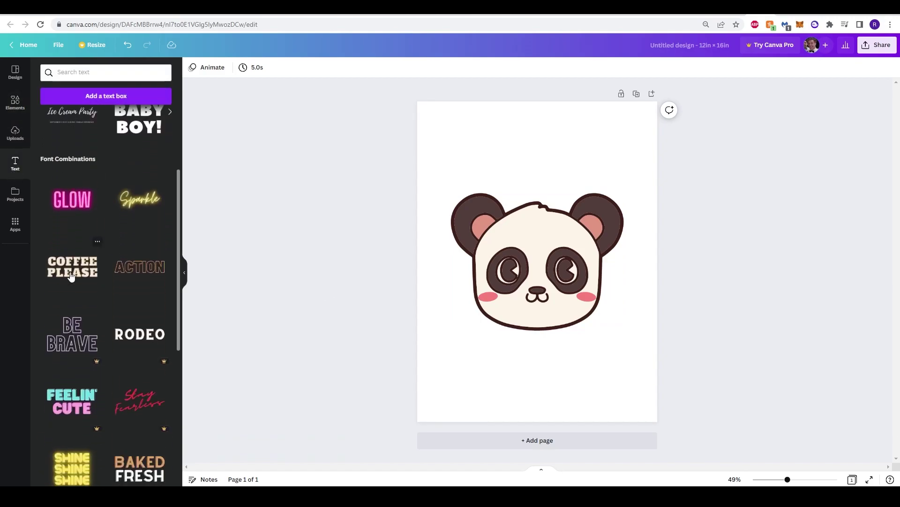
{"action": "scroll", "coordinate": [134, 272], "scroll_direction": "down", "scroll_amount": 2}
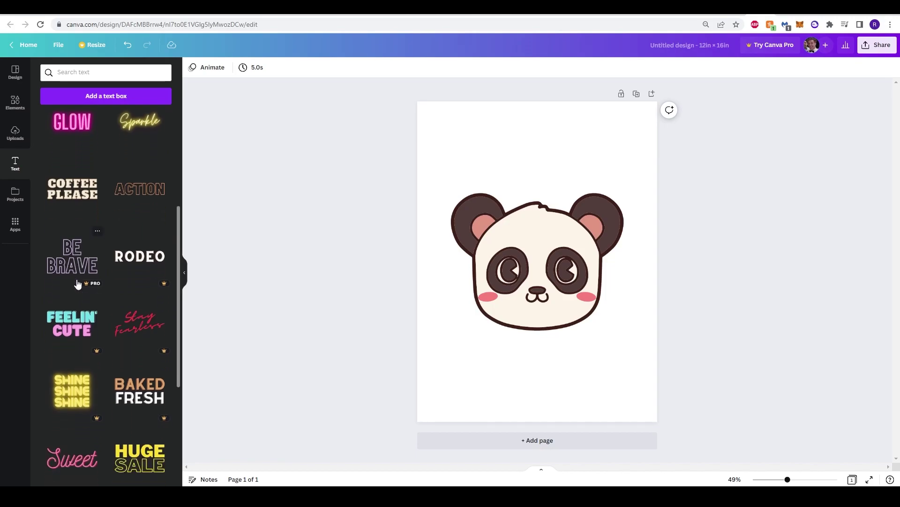
{"action": "scroll", "coordinate": [140, 313], "scroll_direction": "down", "scroll_amount": 5}
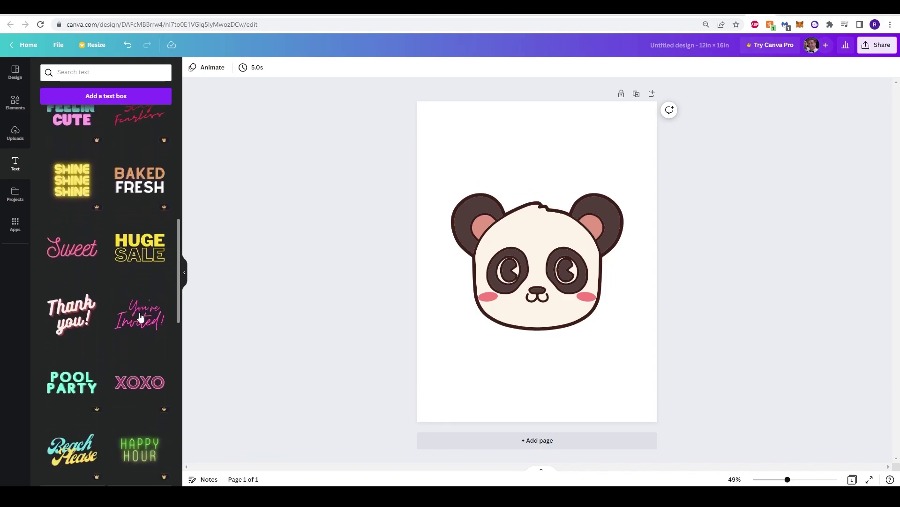
{"action": "scroll", "coordinate": [120, 275], "scroll_direction": "down", "scroll_amount": 9}
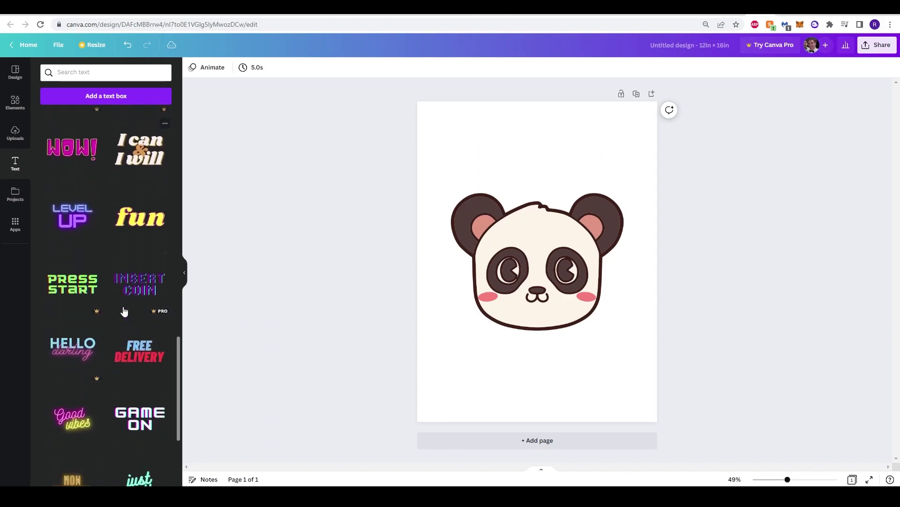
{"action": "scroll", "coordinate": [127, 330], "scroll_direction": "up", "scroll_amount": 15}
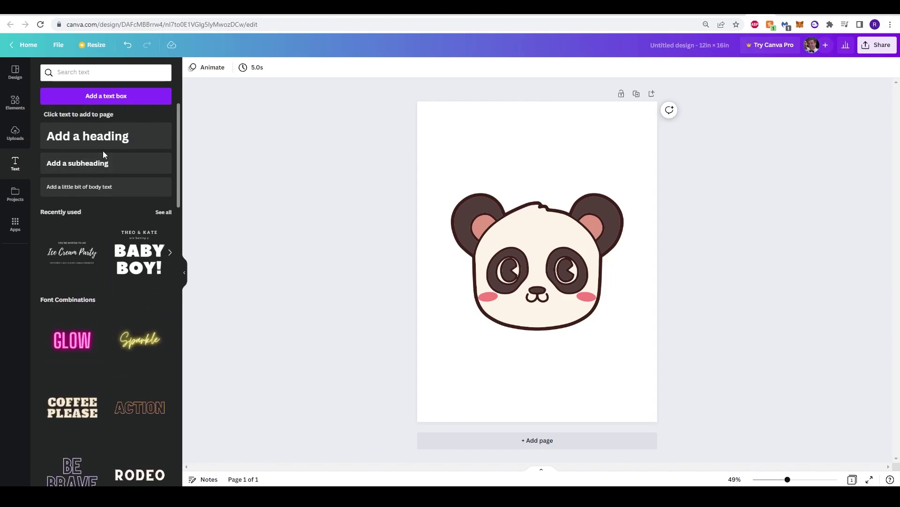
Add the 'welcome little one!' combination above the panda and delete its name line.
{"action": "scroll", "coordinate": [103, 150], "scroll_direction": "down", "scroll_amount": 5}
{"action": "left_click", "coordinate": [140, 214]}
{"action": "left_click_drag", "start_coordinate": [521, 252], "coordinate": [525, 152]}
{"action": "left_click", "coordinate": [525, 201]}
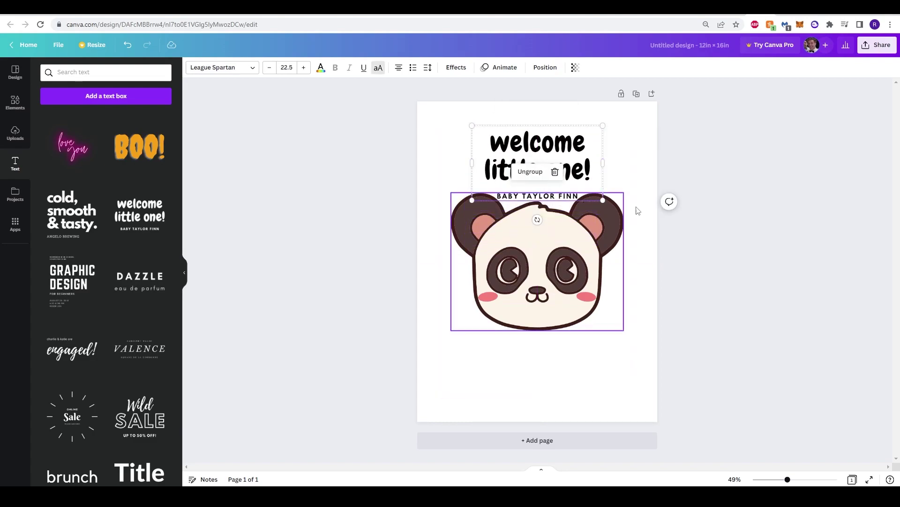
{"action": "left_click", "coordinate": [774, 217]}
{"action": "left_click", "coordinate": [550, 197]}
{"action": "left_click", "coordinate": [549, 197]}
{"action": "key", "text": "Delete"}
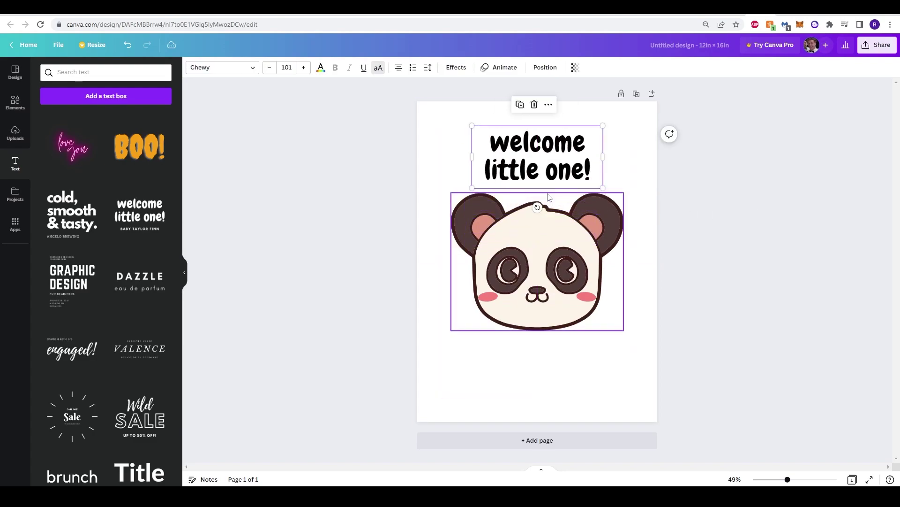
{"action": "key", "text": "Escape"}
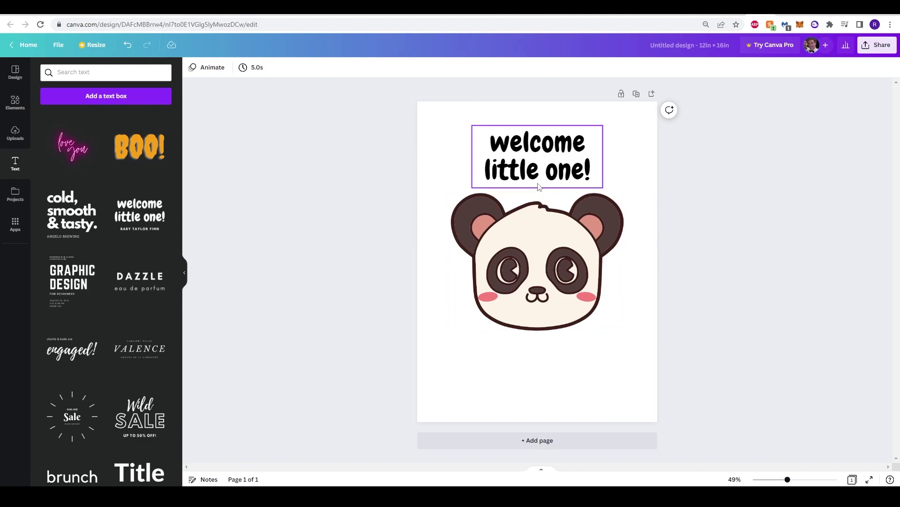
Retype the heading as 'welcome' and centre it above the panda.
{"action": "left_click", "coordinate": [537, 149]}
{"action": "left_click", "coordinate": [540, 162]}
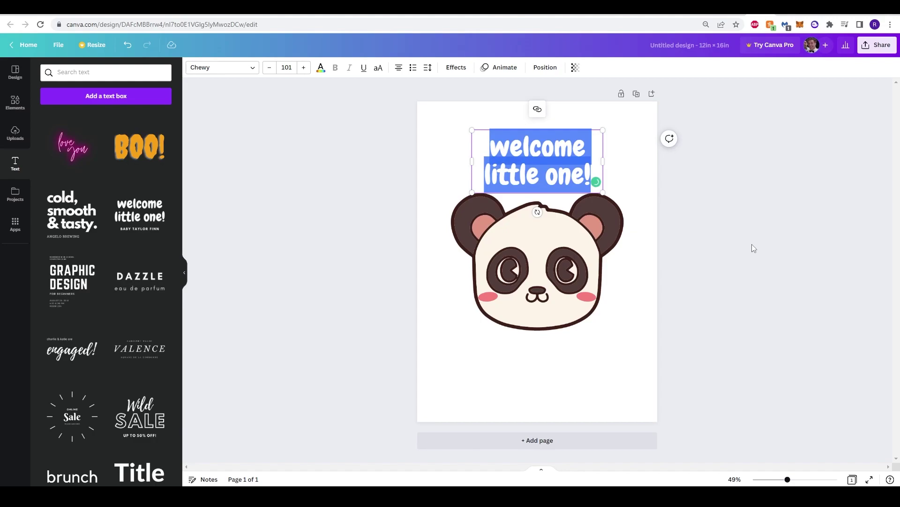
{"action": "type", "text": "welcomne"}
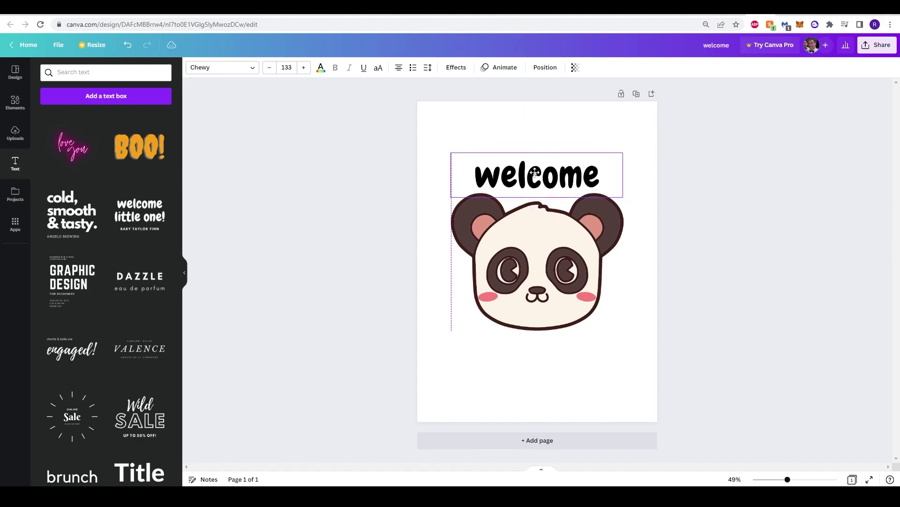
{"action": "left_click_drag", "start_coordinate": [536, 170], "coordinate": [536, 169]}
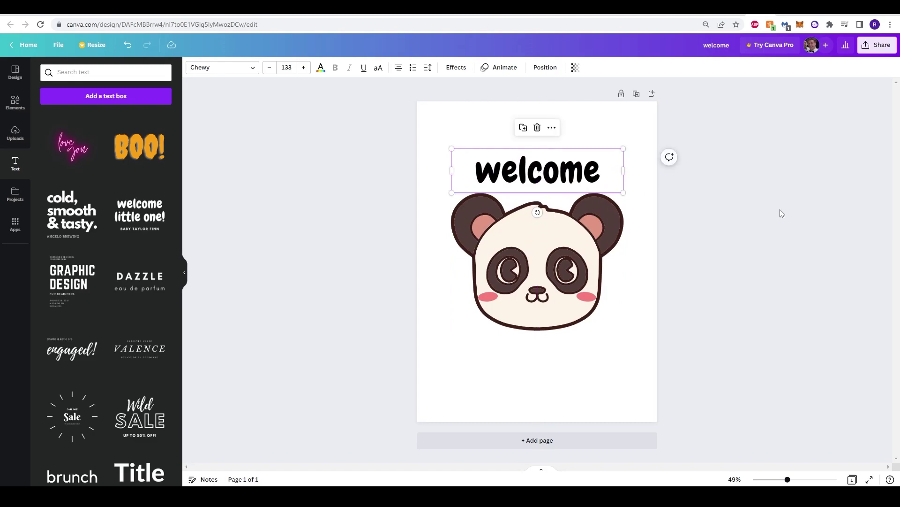
{"action": "left_click", "coordinate": [781, 213]}
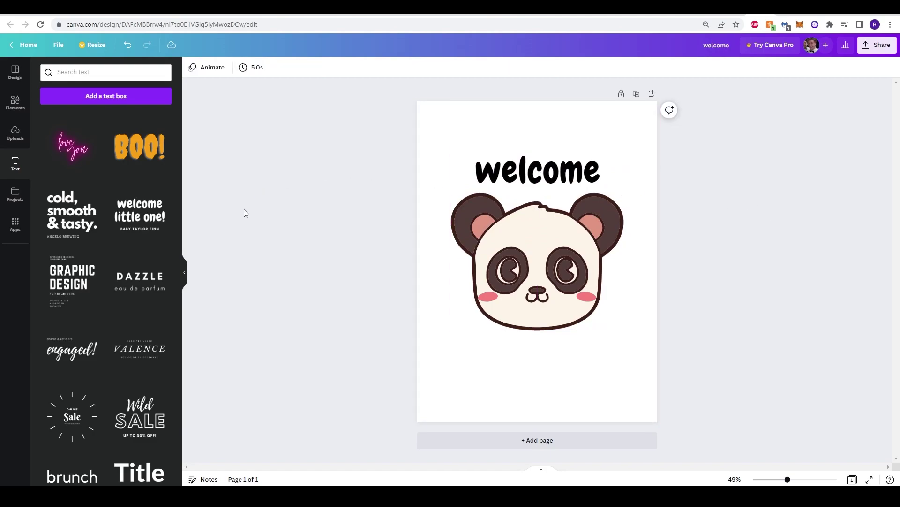
Add the 'engaged!' combination below the panda and delete its small names line.
{"action": "scroll", "coordinate": [75, 298], "scroll_direction": "down", "scroll_amount": 1}
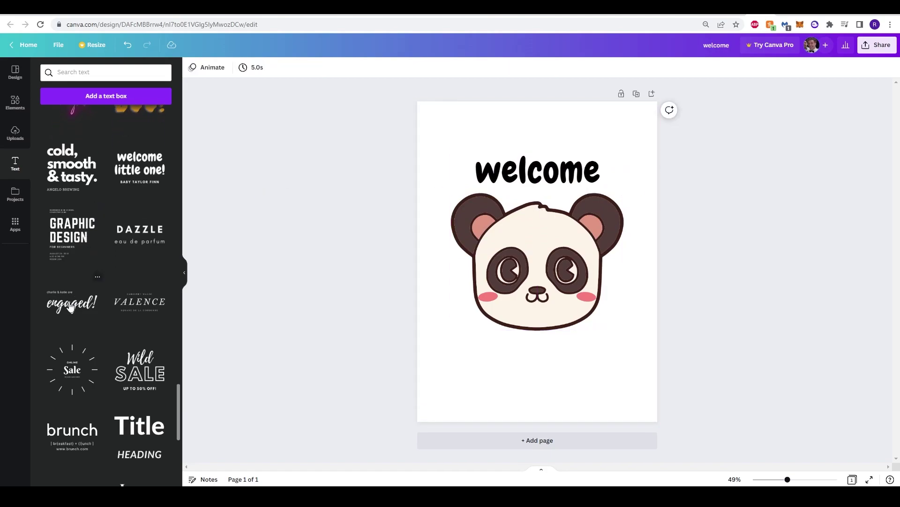
{"action": "left_click", "coordinate": [72, 303]}
{"action": "left_click_drag", "start_coordinate": [530, 262], "coordinate": [530, 355]}
{"action": "left_click", "coordinate": [506, 336]}
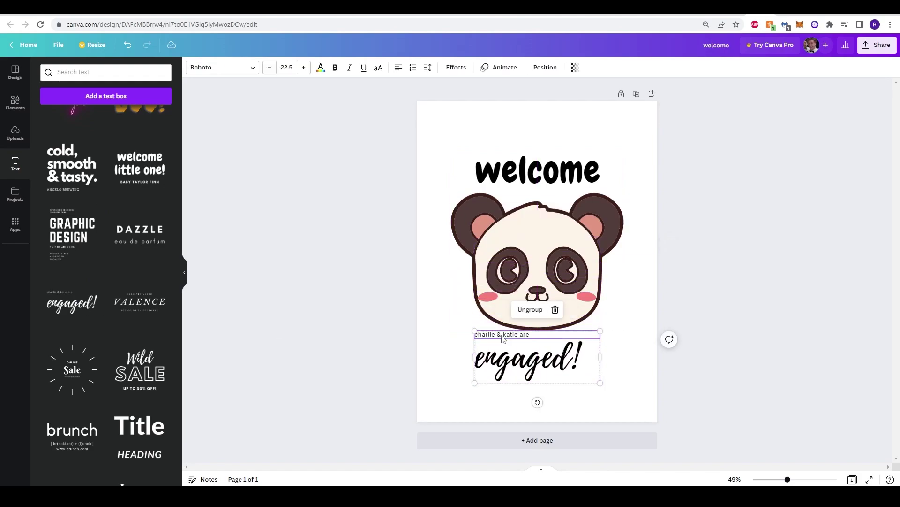
{"action": "key", "text": "Delete"}
Retype the script text as 'little one', nudge it up, and enlarge the 'welcome' heading.
{"action": "double_click", "coordinate": [538, 369]}
{"action": "type", "text": "little one"}
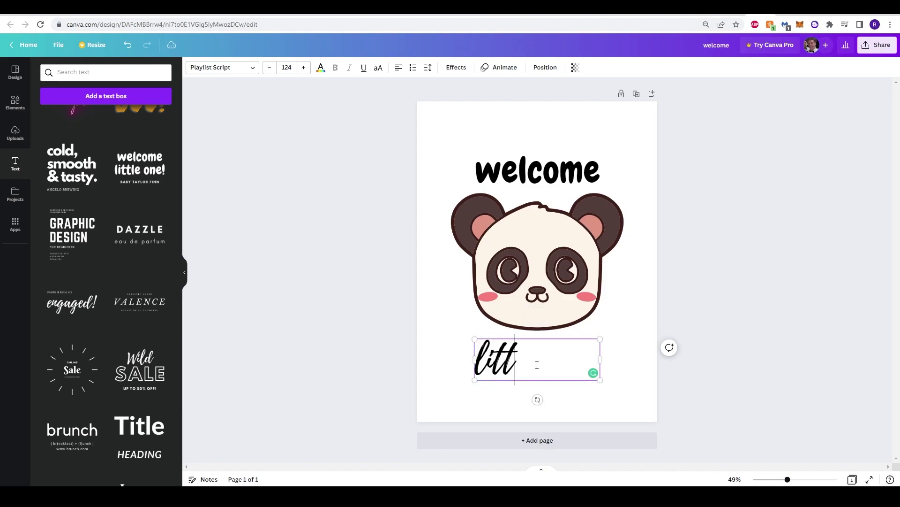
{"action": "left_click", "coordinate": [763, 208]}
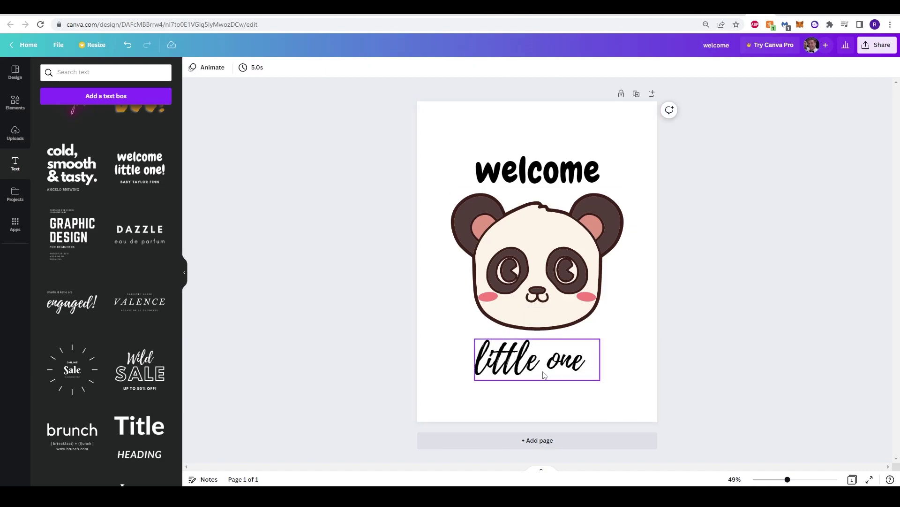
{"action": "left_click_drag", "start_coordinate": [528, 359], "coordinate": [528, 351]}
{"action": "left_click", "coordinate": [816, 249]}
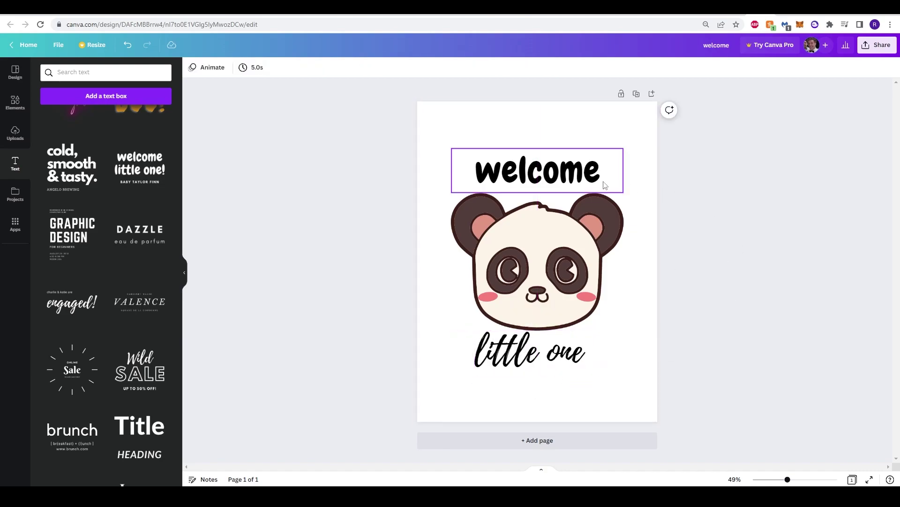
{"action": "left_click", "coordinate": [524, 174]}
{"action": "left_click_drag", "start_coordinate": [452, 149], "coordinate": [408, 137]}
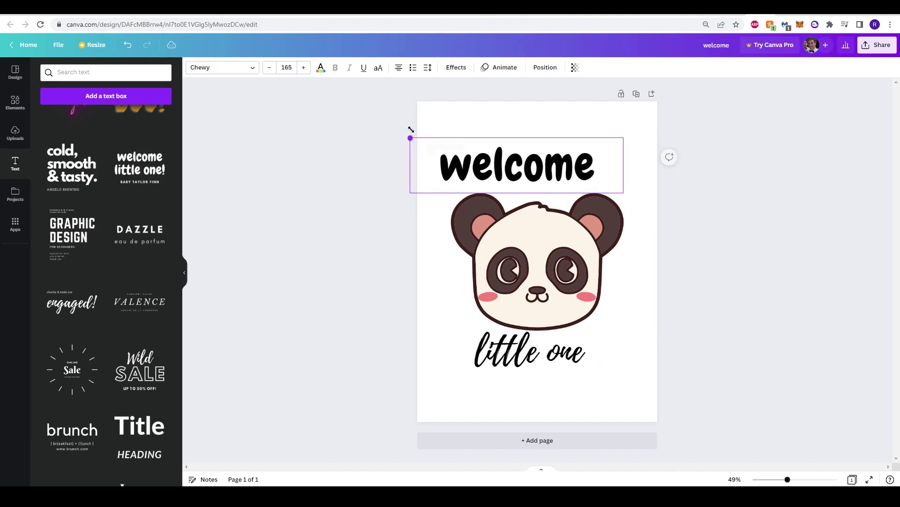
Align the size-167 'welcome' heading to the page's horizontal centre above the panda.
{"action": "left_click", "coordinate": [544, 68]}
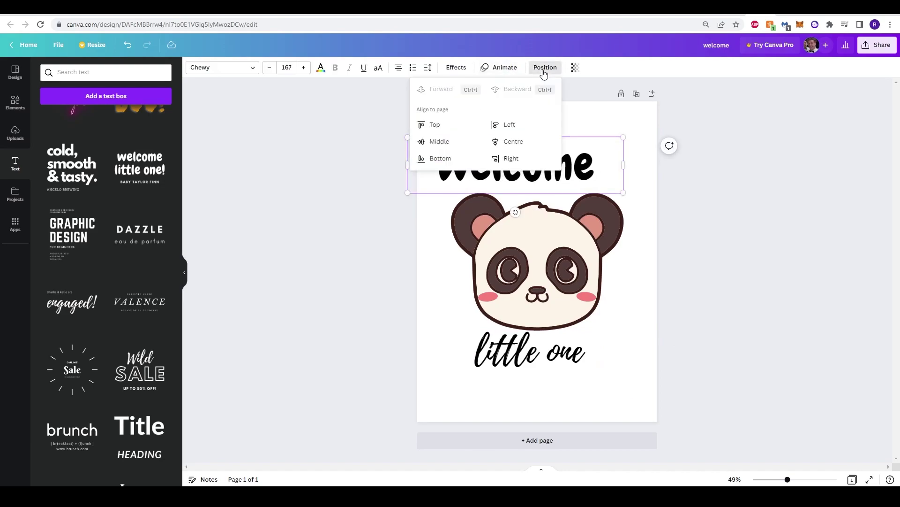
{"action": "left_click_drag", "start_coordinate": [522, 165], "coordinate": [544, 164]}
{"action": "left_click", "coordinate": [653, 193]}
{"action": "left_click", "coordinate": [520, 360]}
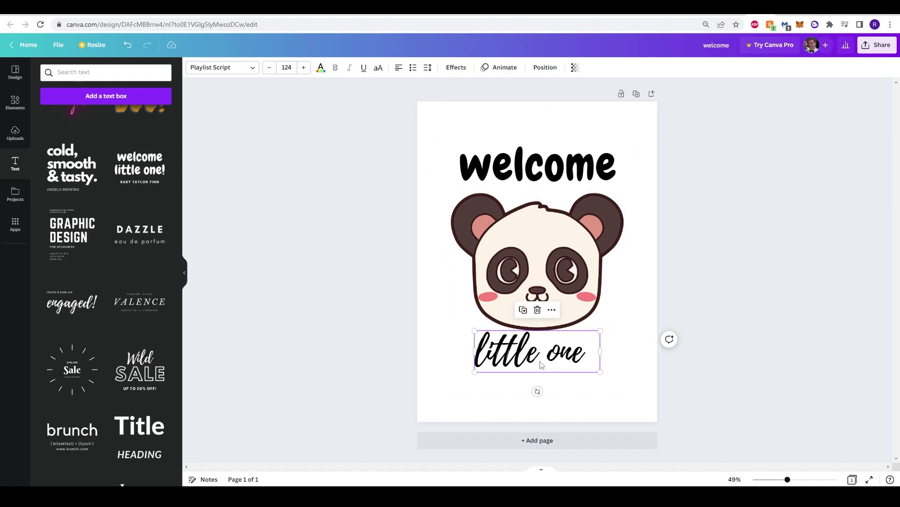
{"action": "left_click", "coordinate": [442, 178]}
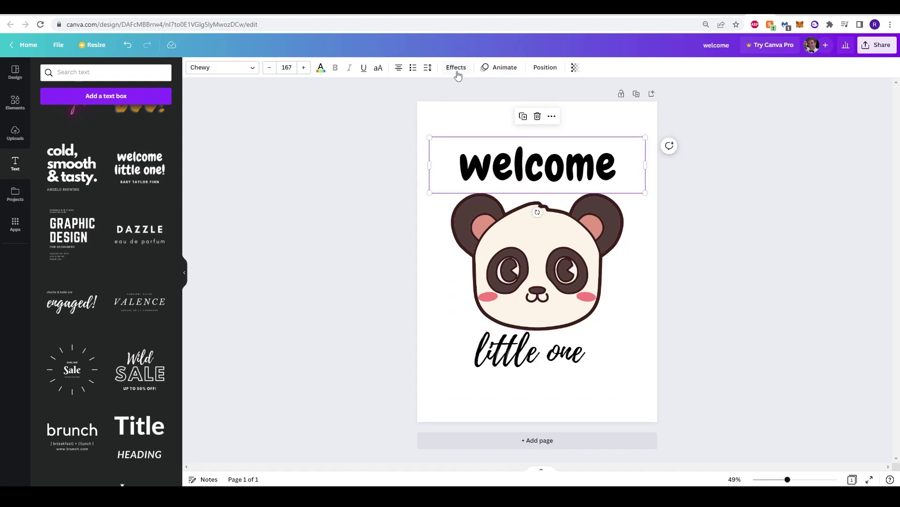
Apply the Curve effect to the 'welcome' heading and adjust its curve strength.
{"action": "left_click", "coordinate": [456, 68]}
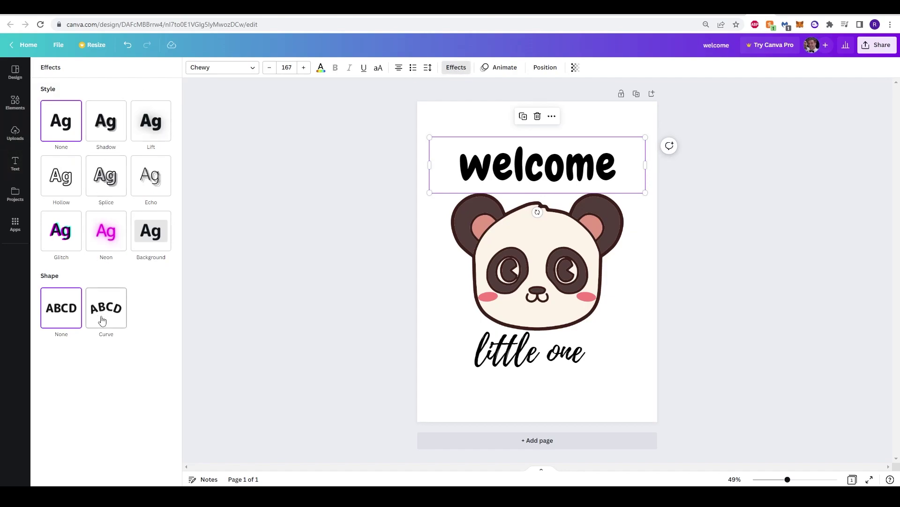
{"action": "left_click", "coordinate": [102, 313]}
{"action": "left_click_drag", "start_coordinate": [170, 365], "coordinate": [133, 359]}
{"action": "key", "text": "Escape"}
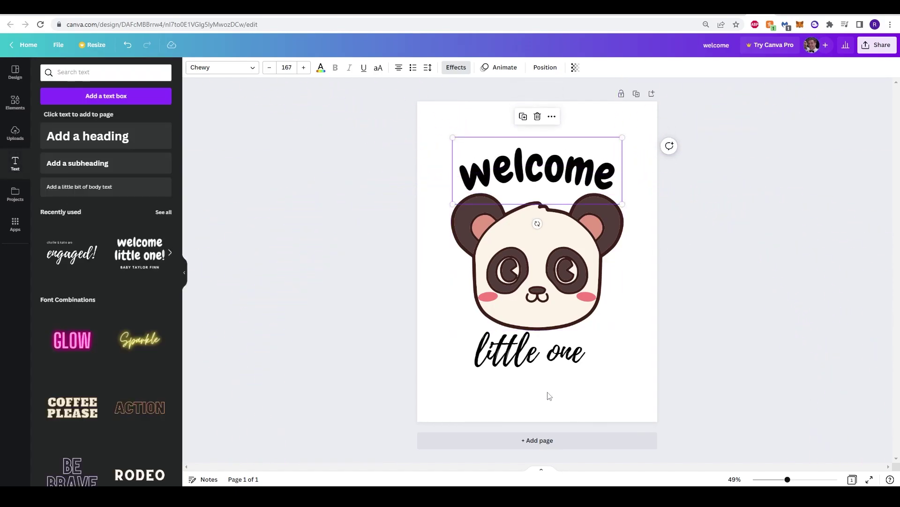
Apply Curve to 'little one', then slide it back so the text stays flat.
{"action": "left_click", "coordinate": [511, 353]}
{"action": "left_click", "coordinate": [459, 69]}
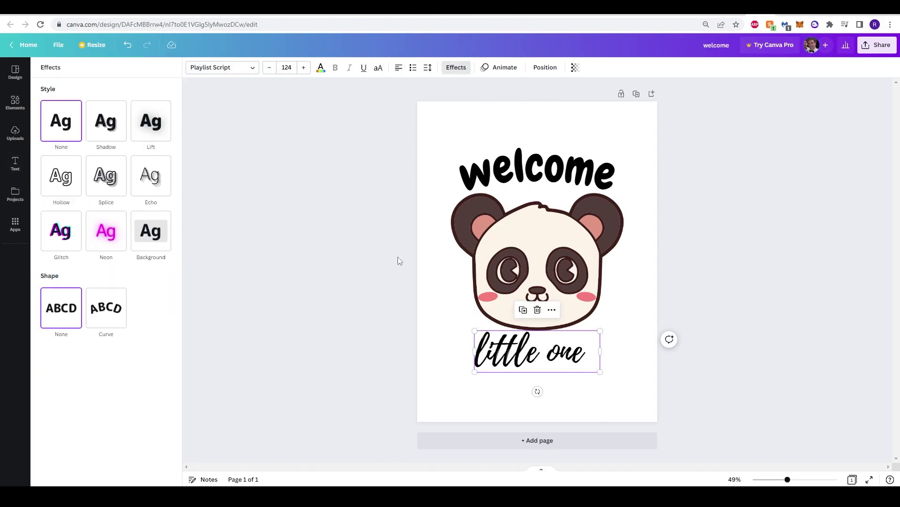
{"action": "left_click", "coordinate": [106, 307]}
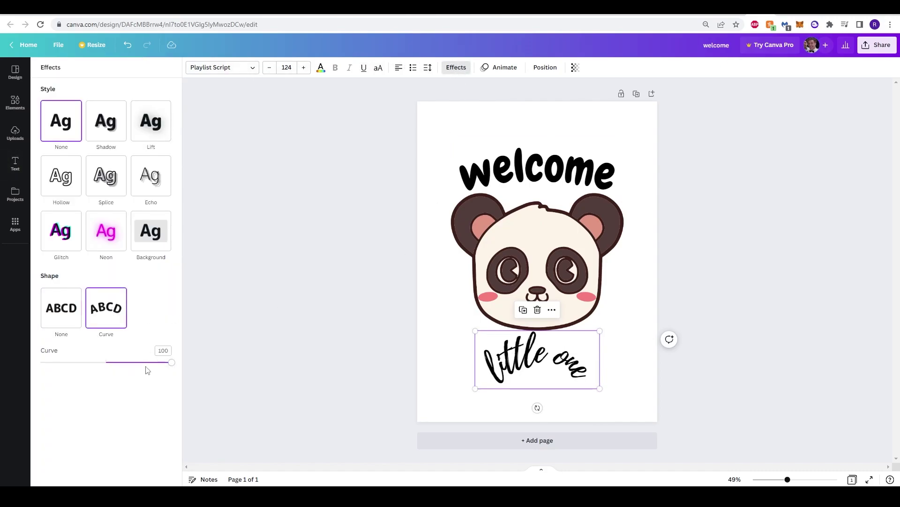
{"action": "left_click_drag", "start_coordinate": [172, 362], "coordinate": [86, 362]}
{"action": "key", "text": "Escape"}
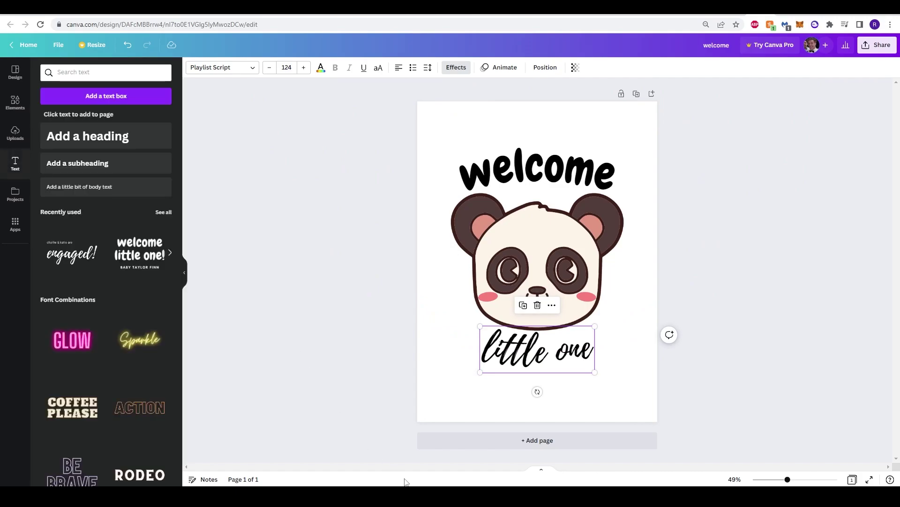
{"action": "left_click", "coordinate": [309, 365]}
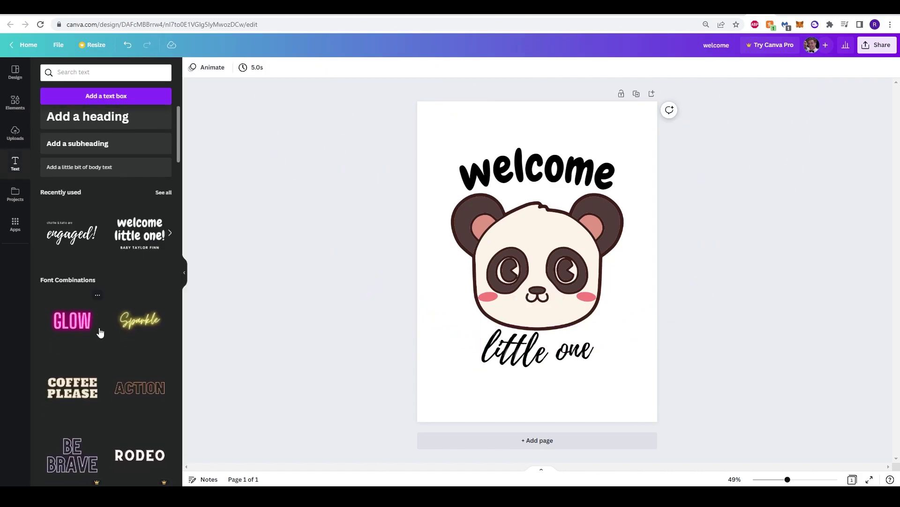
Set 'little one' in the thin Moontime script font and enlarge it.
{"action": "scroll", "coordinate": [99, 332], "scroll_direction": "down", "scroll_amount": 15}
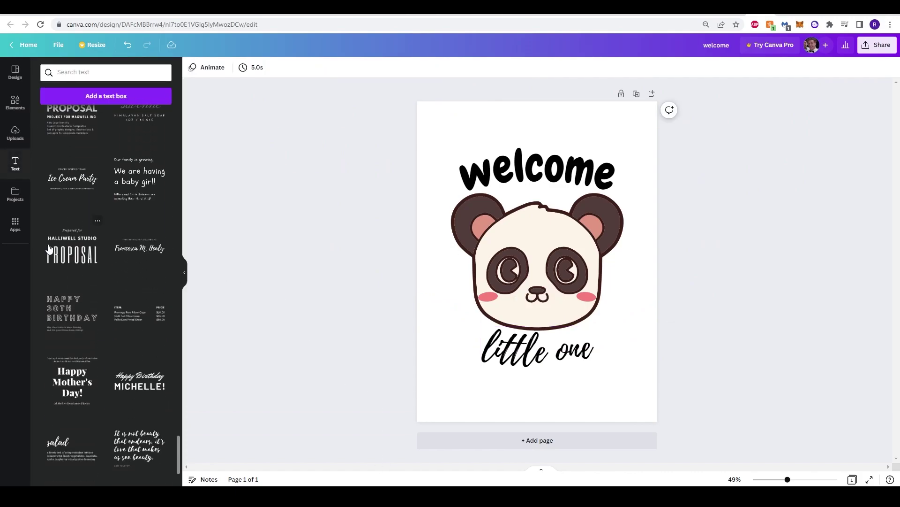
{"action": "scroll", "coordinate": [48, 249], "scroll_direction": "down", "scroll_amount": 8}
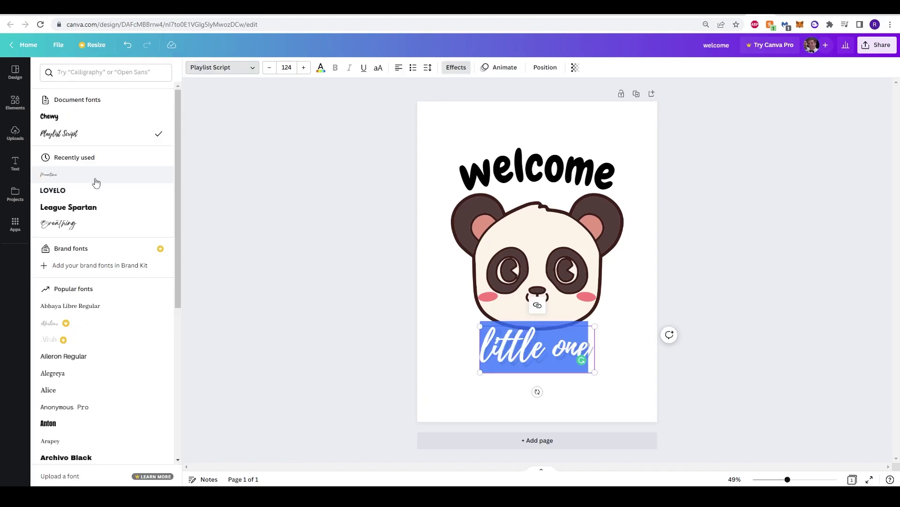
{"action": "left_click", "coordinate": [305, 302]}
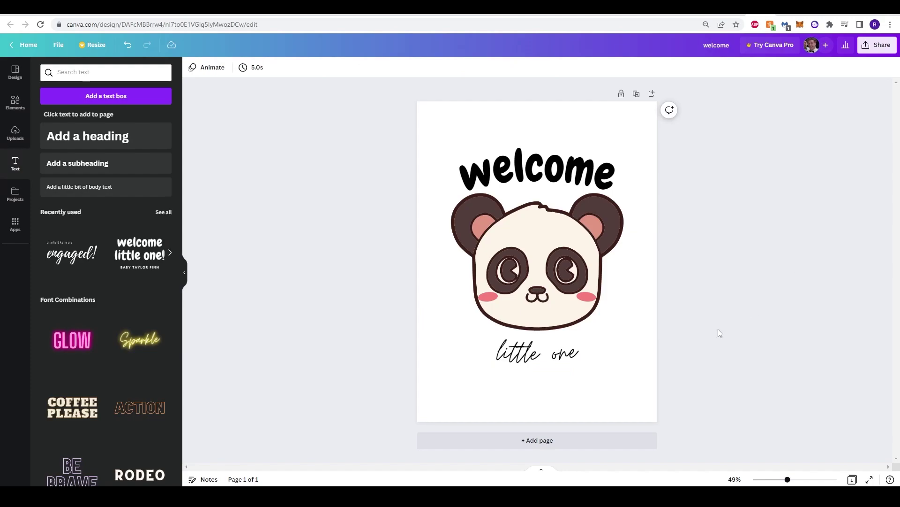
{"action": "left_click", "coordinate": [531, 357]}
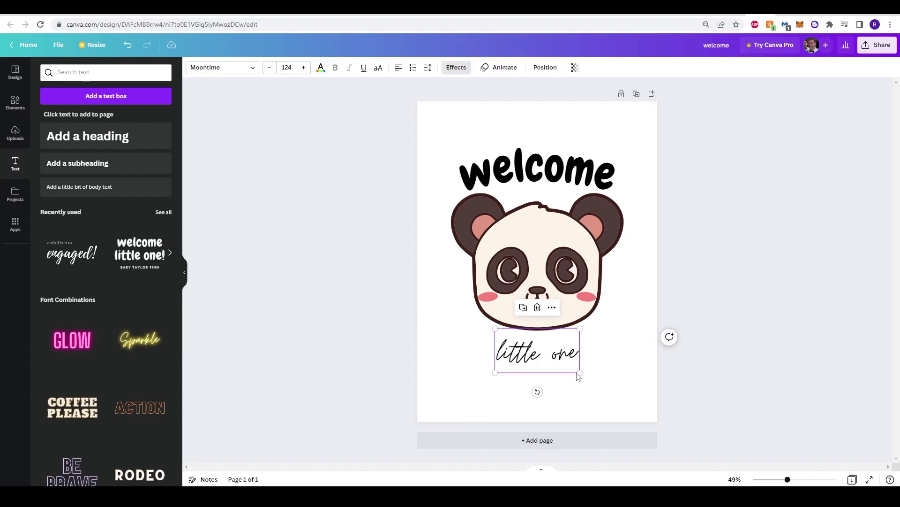
{"action": "left_click_drag", "start_coordinate": [579, 373], "coordinate": [528, 350]}
{"action": "left_click_drag", "start_coordinate": [624, 388], "coordinate": [597, 372]}
Curve 'little one' to -100 so it arcs beneath the panda face.
{"action": "left_click", "coordinate": [456, 67]}
{"action": "left_click", "coordinate": [106, 307]}
{"action": "left_click_drag", "start_coordinate": [138, 362], "coordinate": [40, 361]}
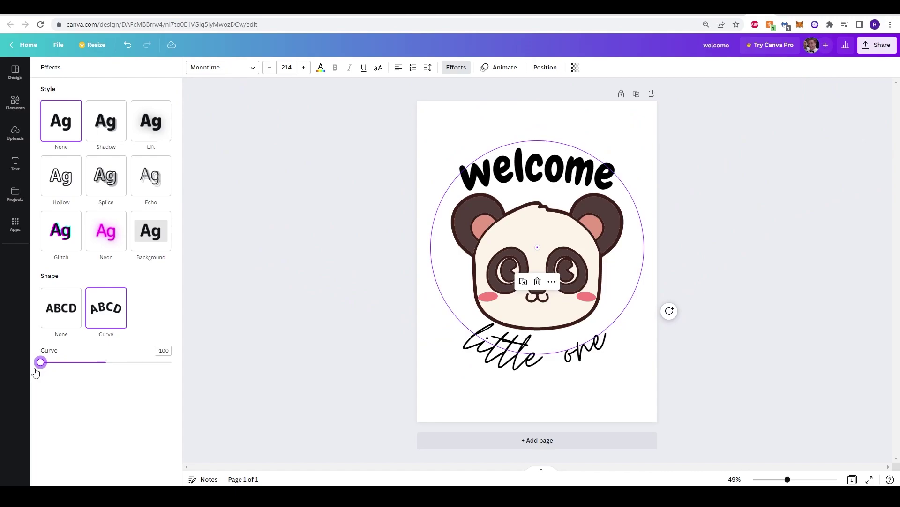
{"action": "left_click", "coordinate": [368, 337]}
{"action": "left_click", "coordinate": [812, 220]}
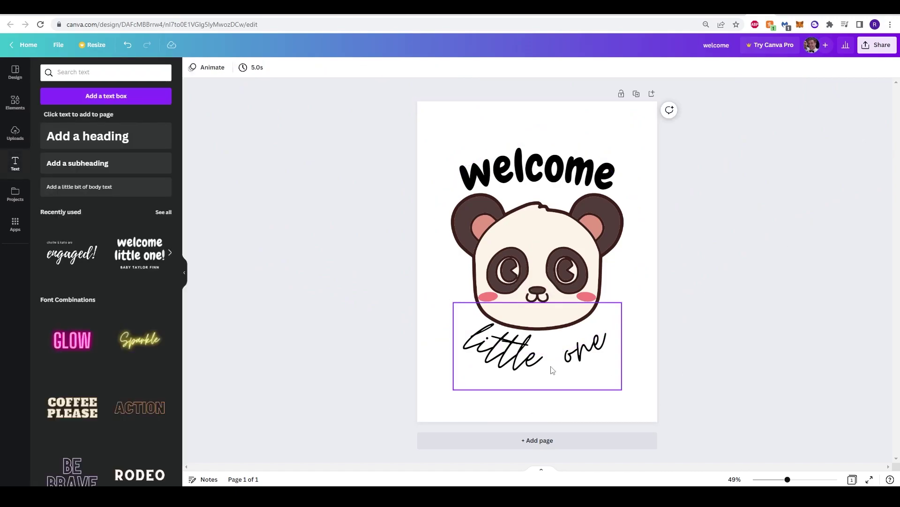
{"action": "left_click", "coordinate": [553, 370]}
{"action": "left_click", "coordinate": [443, 126]}
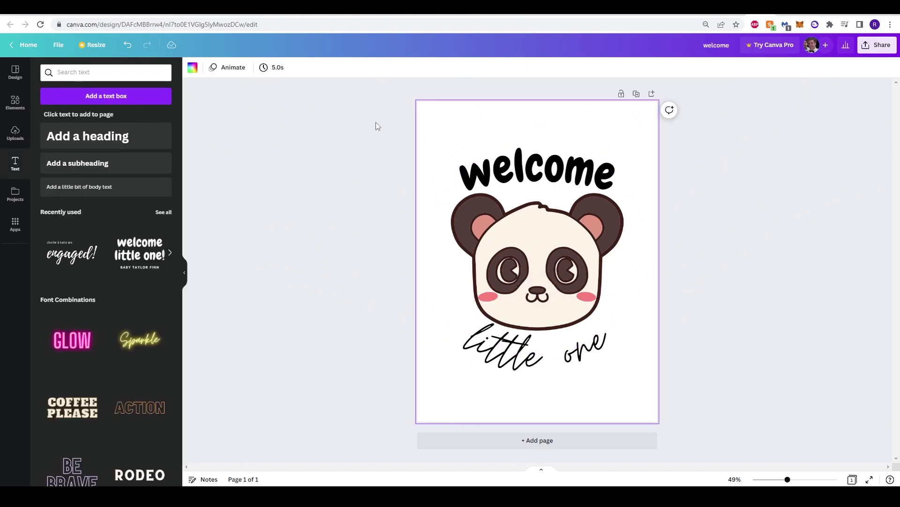
Fill the page background with the cream swatch from Document colours.
{"action": "left_click", "coordinate": [193, 69]}
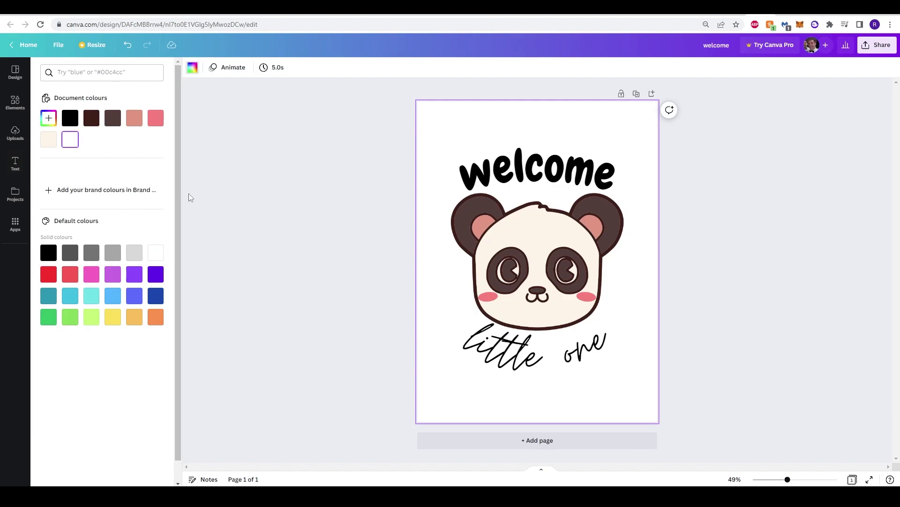
{"action": "left_click", "coordinate": [47, 121]}
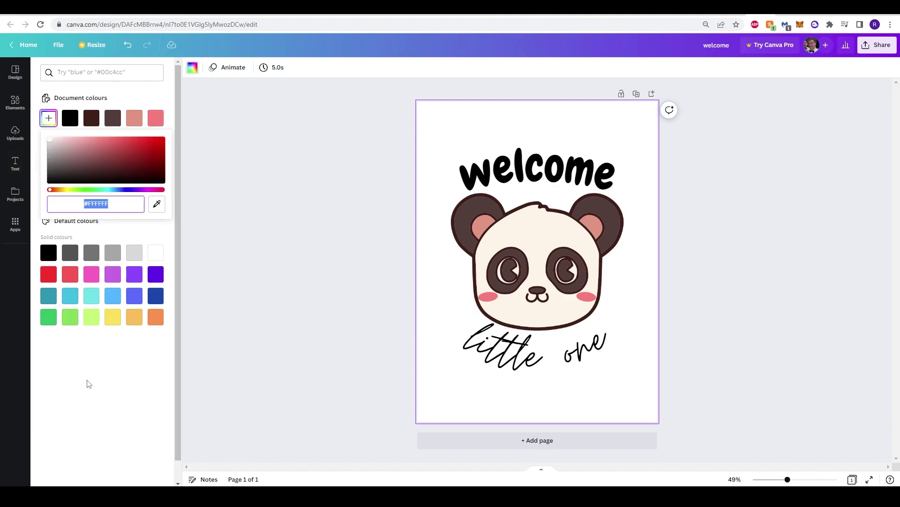
{"action": "left_click", "coordinate": [89, 383]}
{"action": "left_click", "coordinate": [49, 139]}
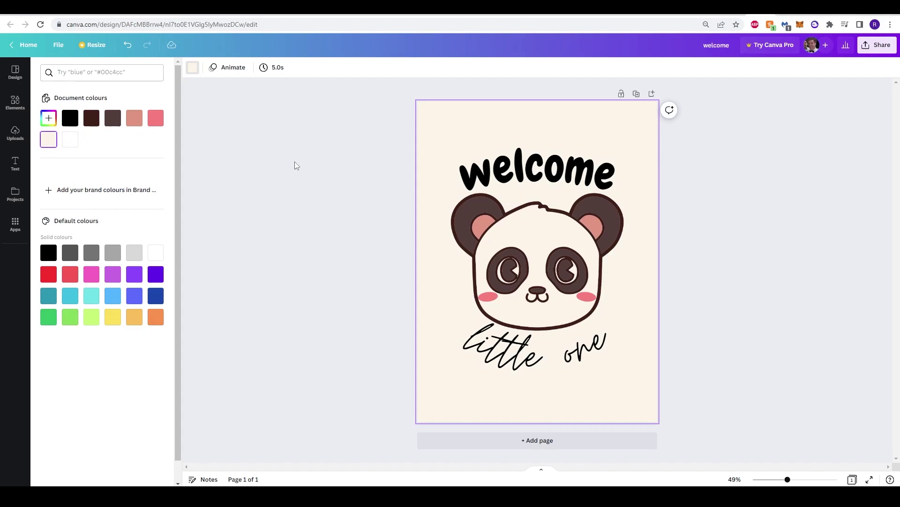
{"action": "left_click", "coordinate": [295, 161]}
{"action": "left_click", "coordinate": [805, 241]}
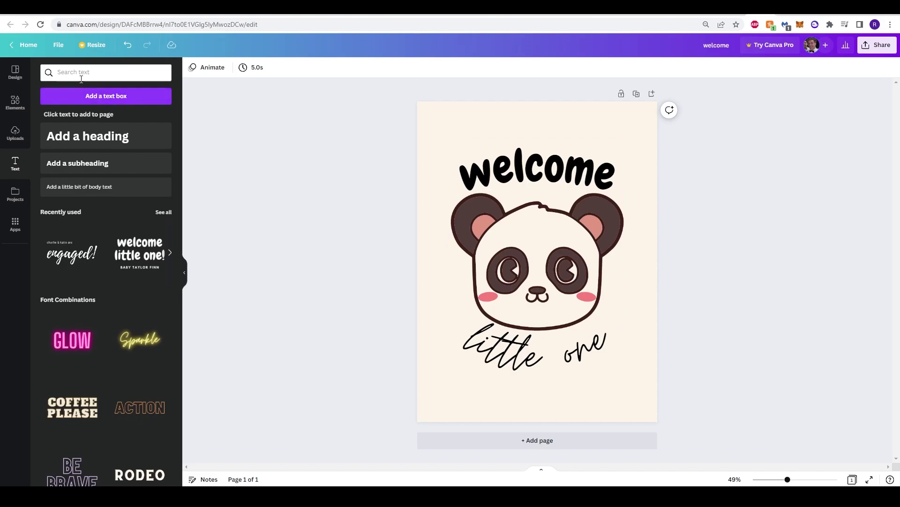
Search Elements for 'watercolor', try one graphic, then delete it.
{"action": "left_click", "coordinate": [14, 110]}
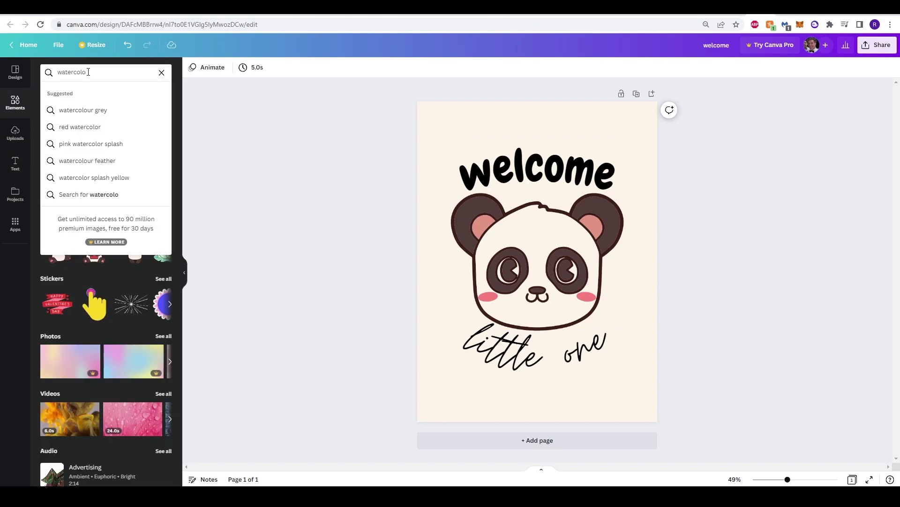
{"action": "key", "text": "Return"}
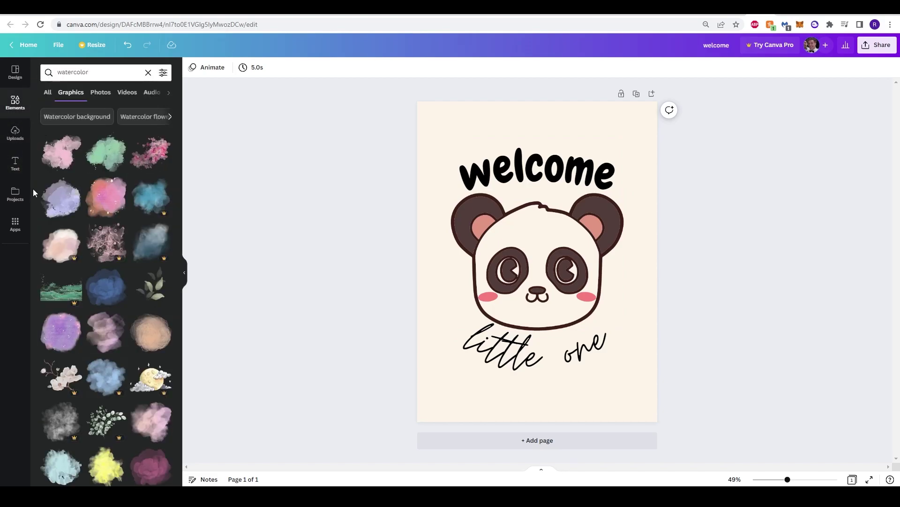
{"action": "left_click", "coordinate": [62, 156]}
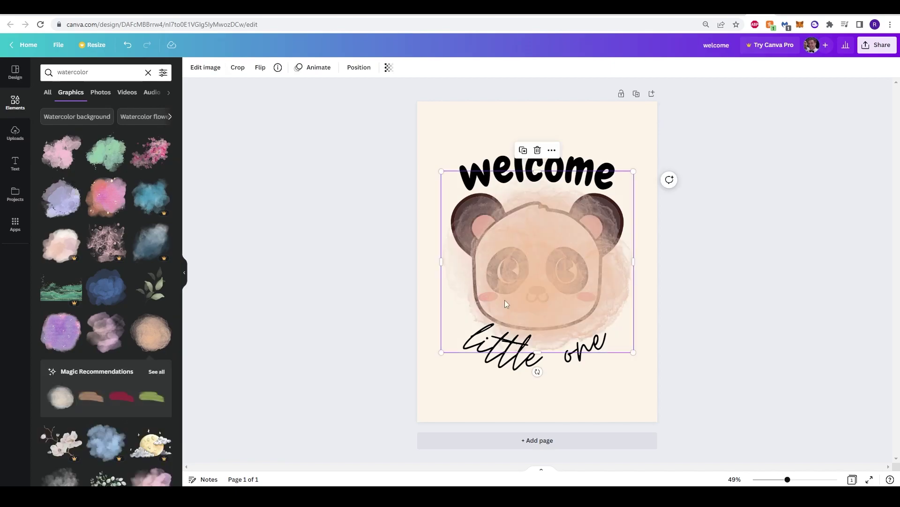
{"action": "left_click_drag", "start_coordinate": [633, 171], "coordinate": [577, 225]}
{"action": "left_click_drag", "start_coordinate": [526, 310], "coordinate": [546, 368]}
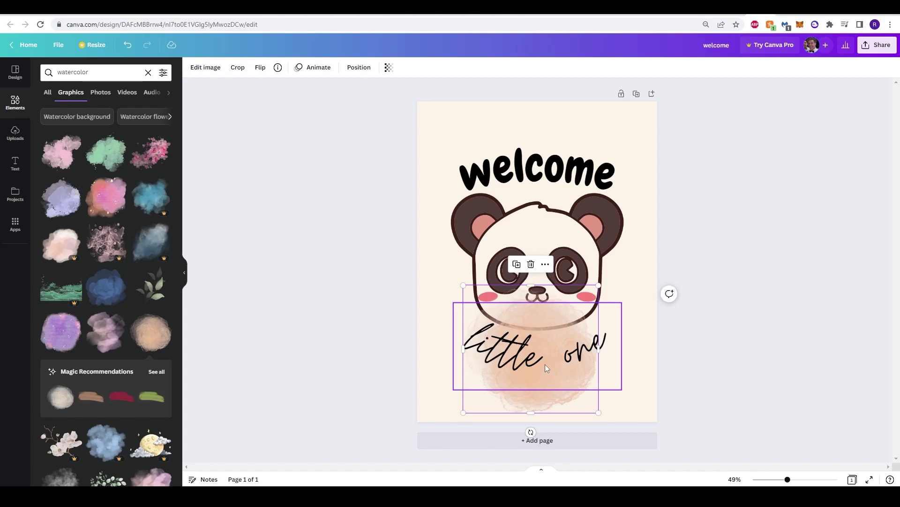
{"action": "right_click", "coordinate": [549, 336]}
{"action": "left_click", "coordinate": [570, 373]}
Add the pink watercolour brush stroke below the text and send it to the back.
{"action": "scroll", "coordinate": [133, 312], "scroll_direction": "down", "scroll_amount": 5}
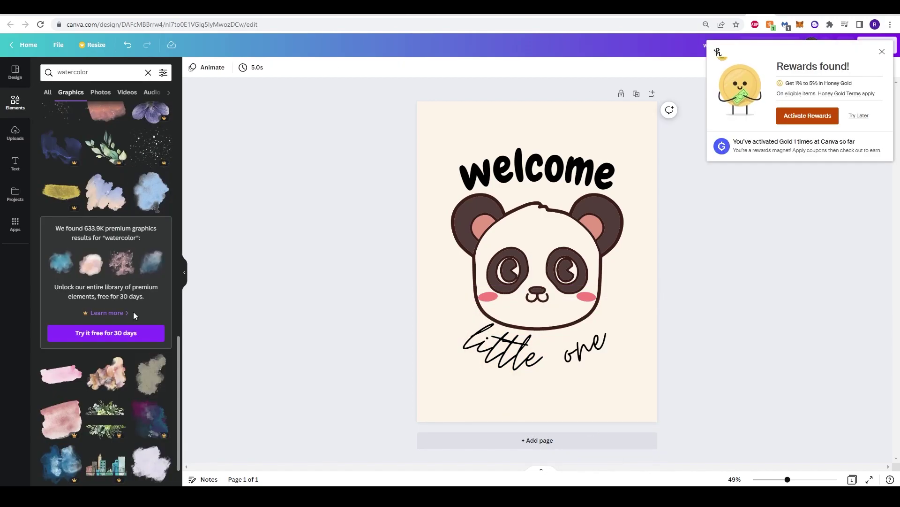
{"action": "scroll", "coordinate": [134, 311], "scroll_direction": "down", "scroll_amount": 2}
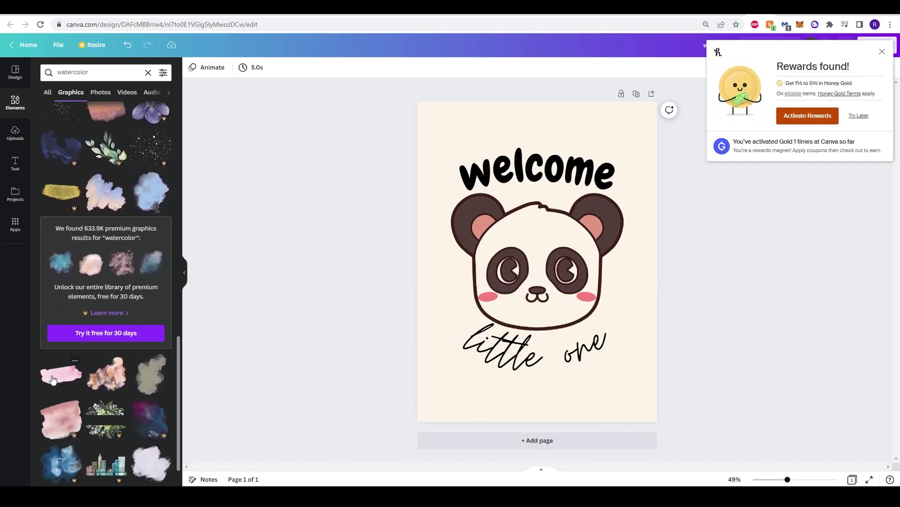
{"action": "left_click", "coordinate": [61, 374]}
{"action": "left_click_drag", "start_coordinate": [531, 272], "coordinate": [522, 355]}
{"action": "right_click", "coordinate": [445, 392]}
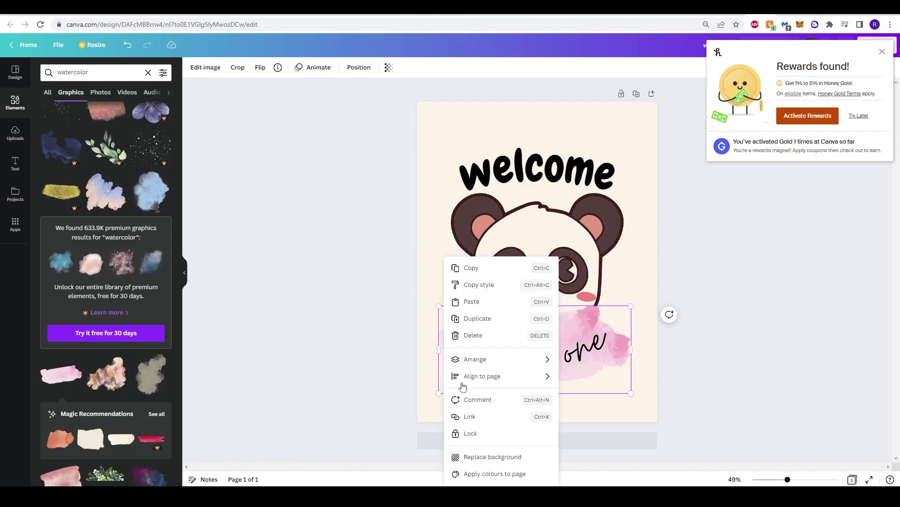
{"action": "mouse_move", "coordinate": [495, 360]}
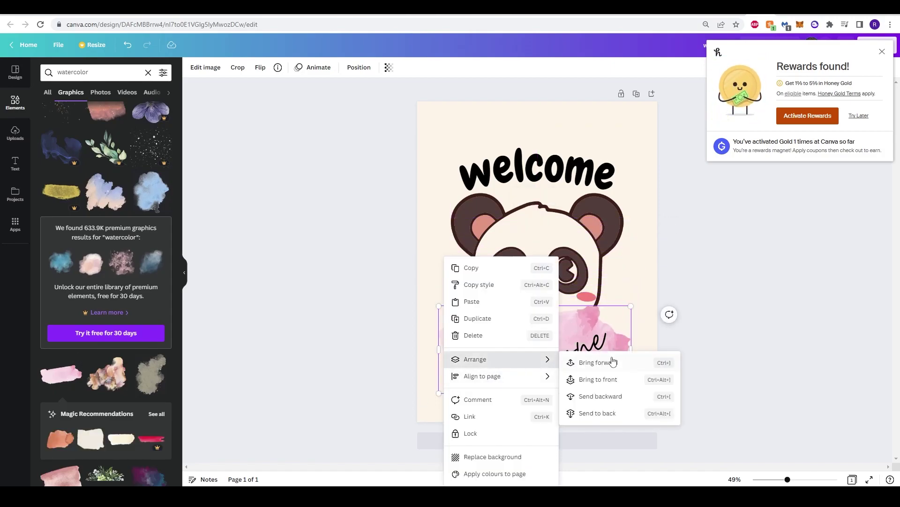
{"action": "left_click", "coordinate": [615, 414]}
{"action": "left_click", "coordinate": [479, 395]}
Align 'little one' and the pink stroke so the script sits on the brush stroke.
{"action": "left_click", "coordinate": [469, 383]}
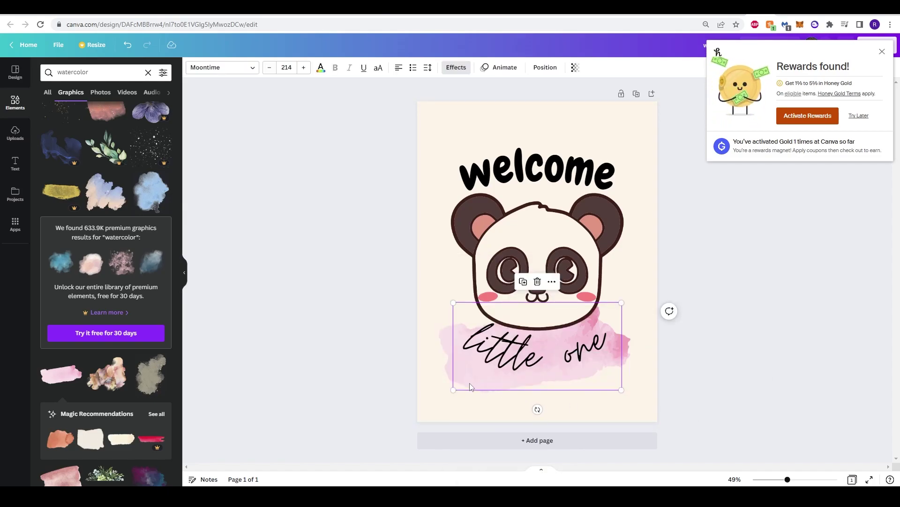
{"action": "left_click_drag", "start_coordinate": [478, 379], "coordinate": [468, 384]}
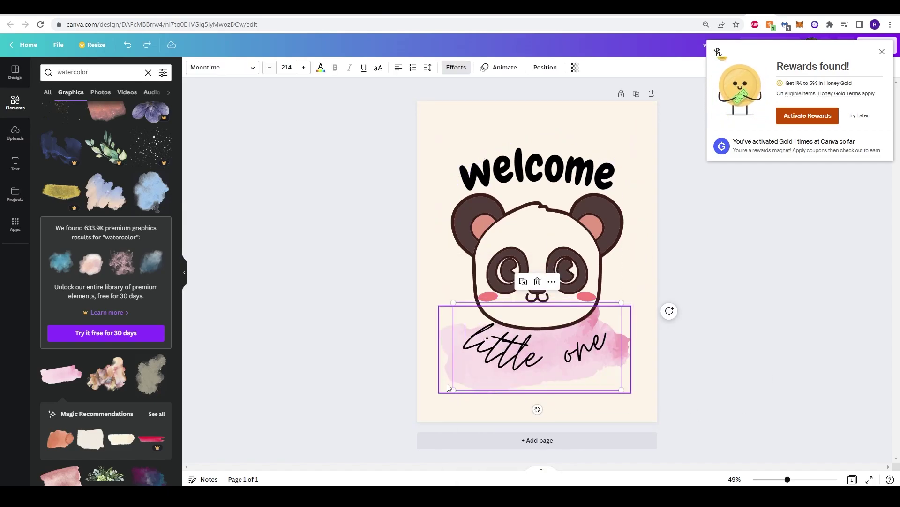
{"action": "left_click", "coordinate": [438, 379]}
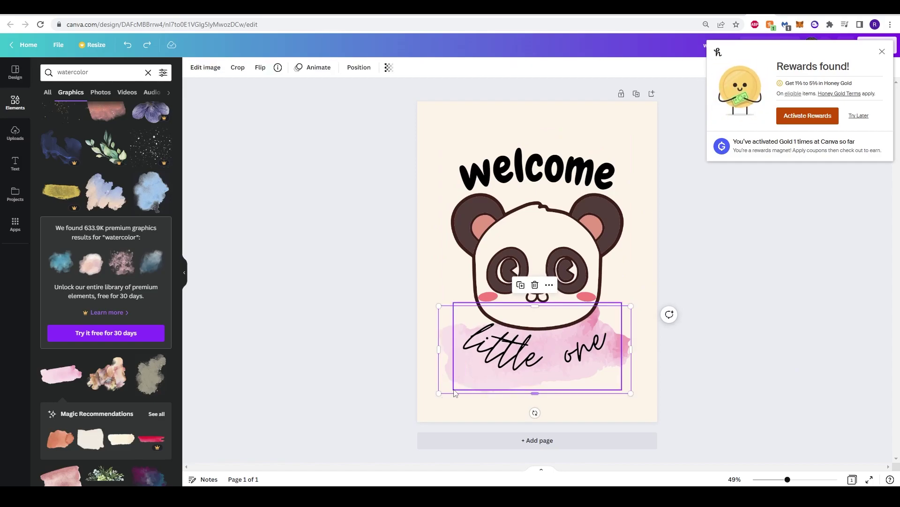
{"action": "left_click_drag", "start_coordinate": [446, 388], "coordinate": [522, 379]}
{"action": "left_click", "coordinate": [814, 331]}
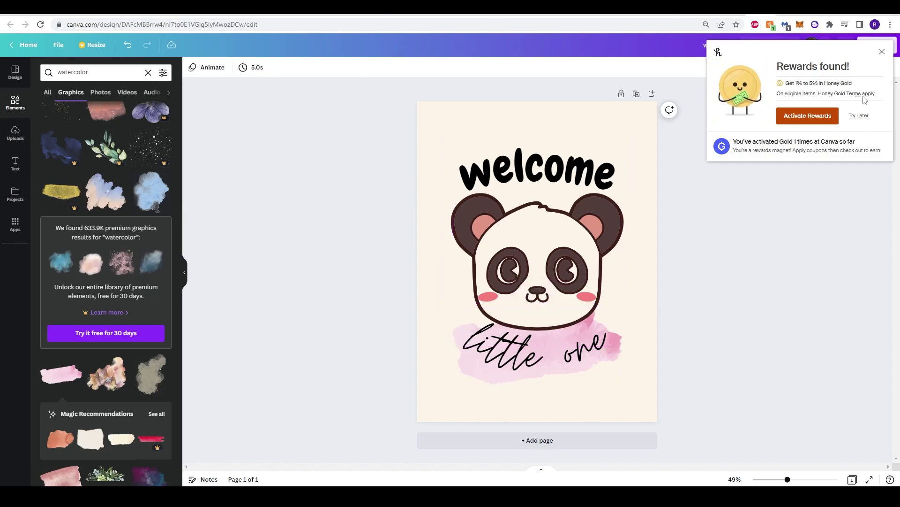
{"action": "left_click", "coordinate": [882, 51]}
{"action": "left_click", "coordinate": [483, 357]}
{"action": "left_click", "coordinate": [463, 370]}
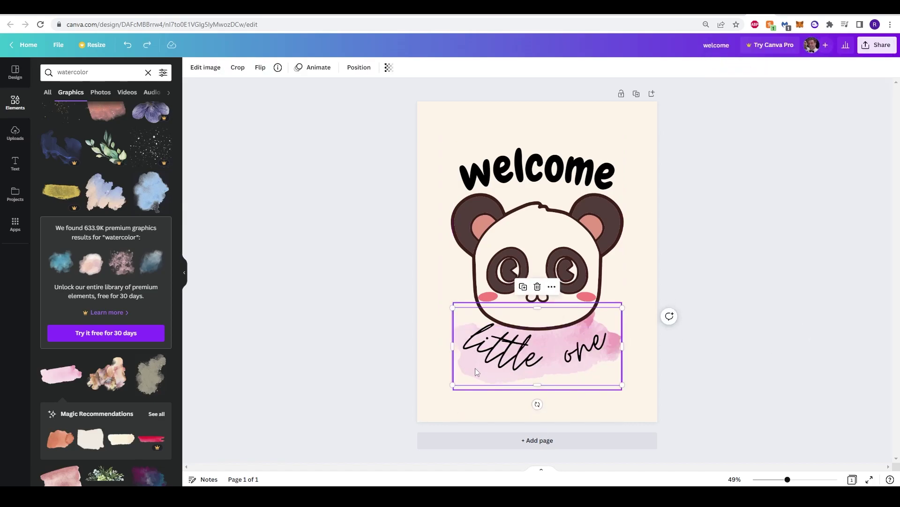
{"action": "mouse_move", "coordinate": [477, 371]}
{"action": "left_mouse_down"}
{"action": "mouse_move", "coordinate": [501, 392]}
{"action": "mouse_move", "coordinate": [479, 369]}
{"action": "left_mouse_up"}
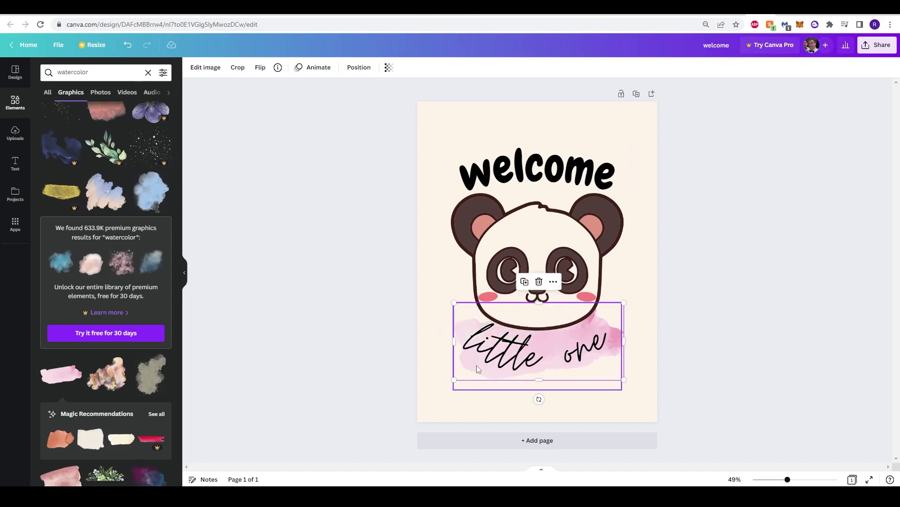
{"action": "key", "text": "ctrl+z"}
{"action": "left_click", "coordinate": [786, 281]}
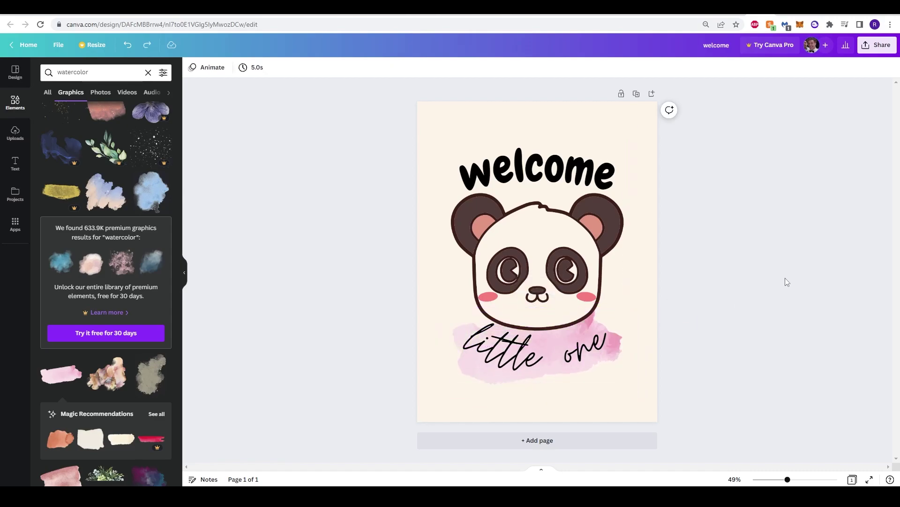
Download the poster as a PDF Print file.
{"action": "left_click", "coordinate": [875, 47]}
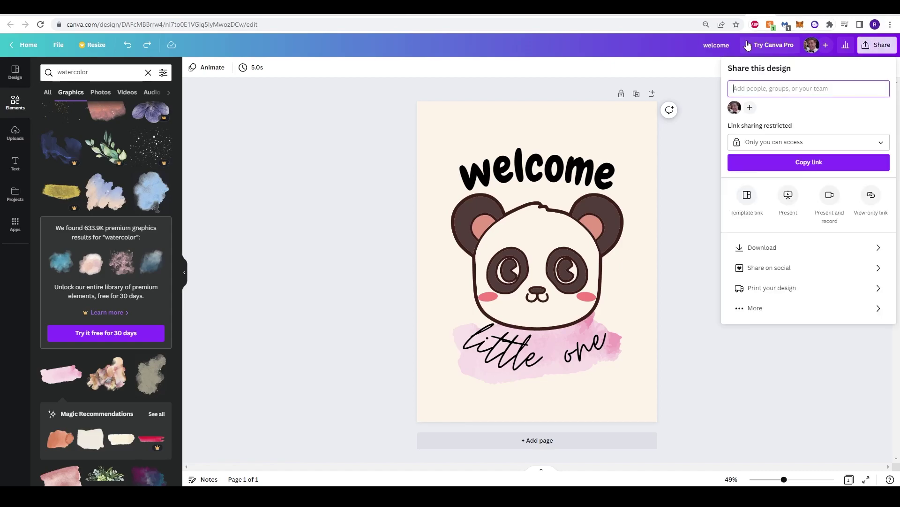
{"action": "left_click", "coordinate": [756, 251]}
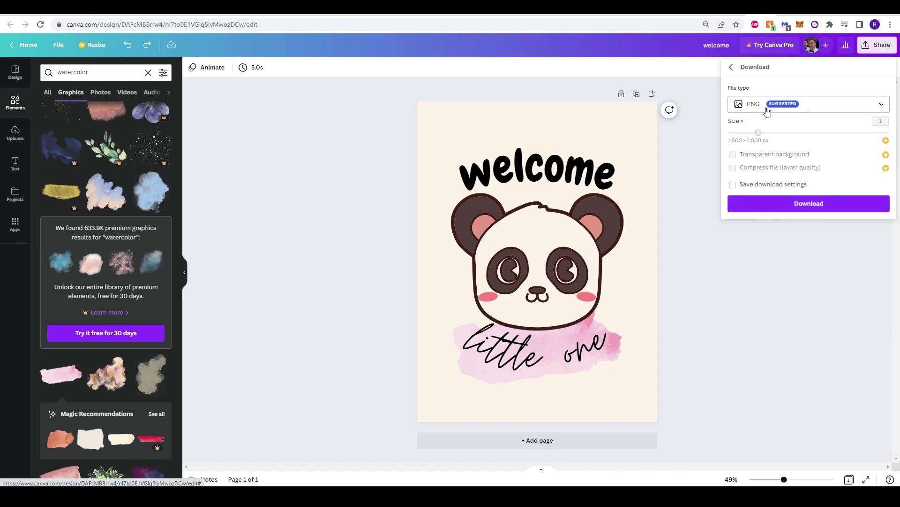
{"action": "left_click", "coordinate": [767, 112]}
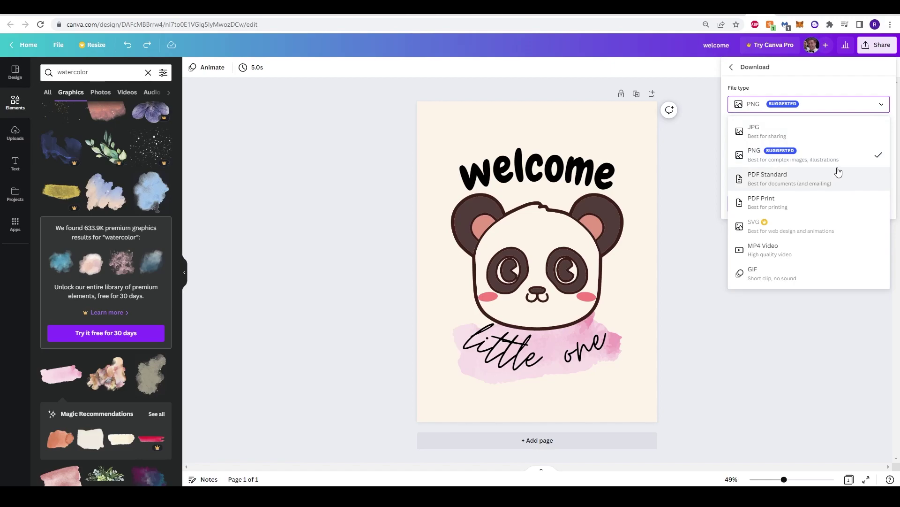
{"action": "left_click", "coordinate": [820, 203]}
{"action": "left_click", "coordinate": [750, 217]}
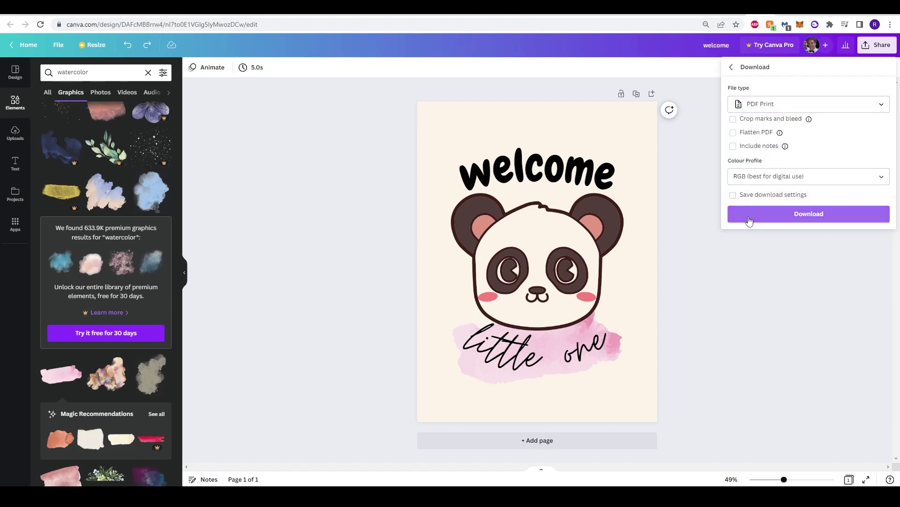
Rename the design to Draft1 and download it again as PDF Print.
{"action": "left_click", "coordinate": [722, 45]}
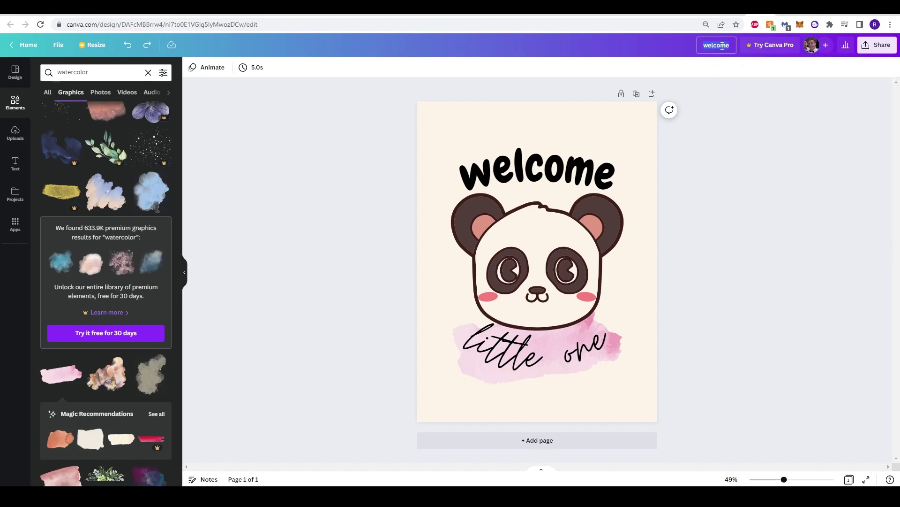
{"action": "type", "text": "Draft1"}
{"action": "left_click", "coordinate": [761, 169]}
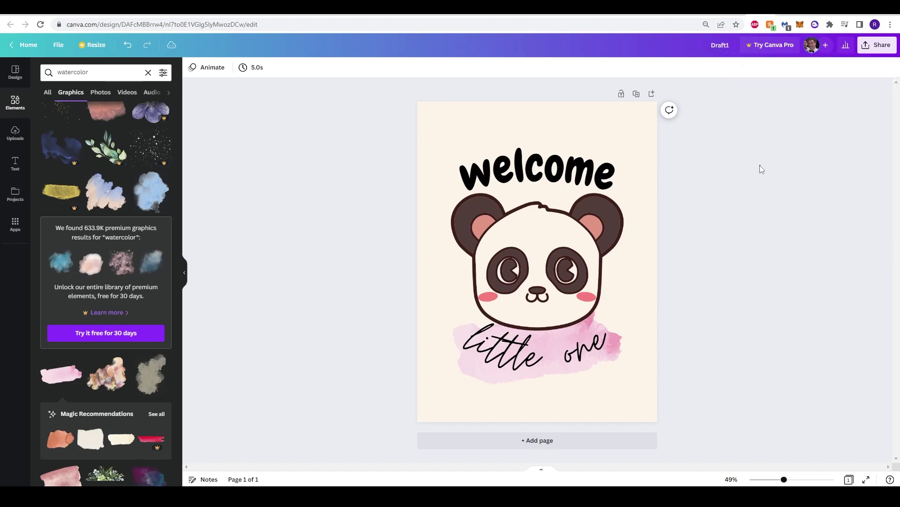
{"action": "left_click", "coordinate": [877, 44]}
{"action": "left_click", "coordinate": [762, 247]}
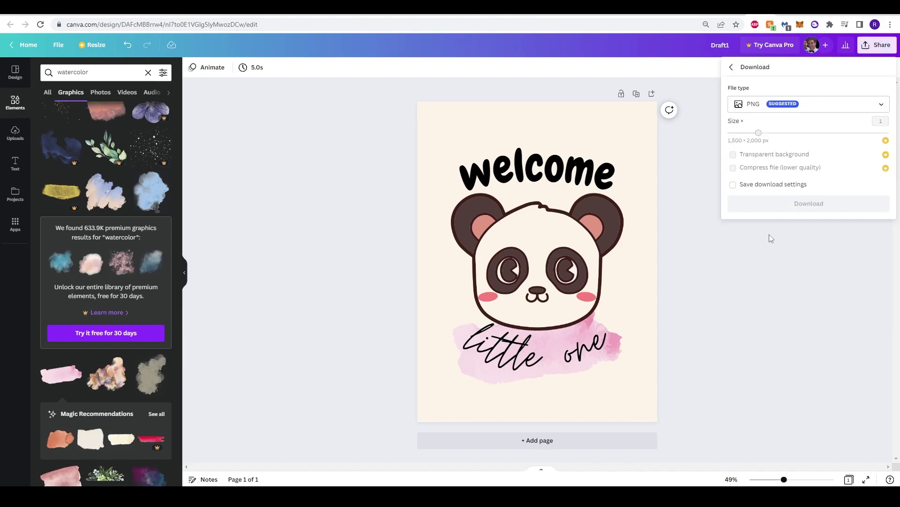
{"action": "left_click", "coordinate": [797, 108]}
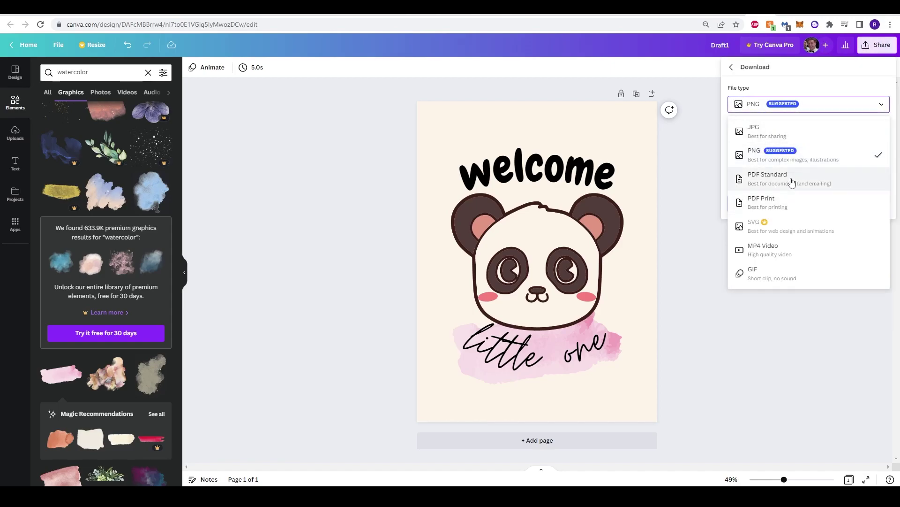
{"action": "left_click", "coordinate": [790, 207]}
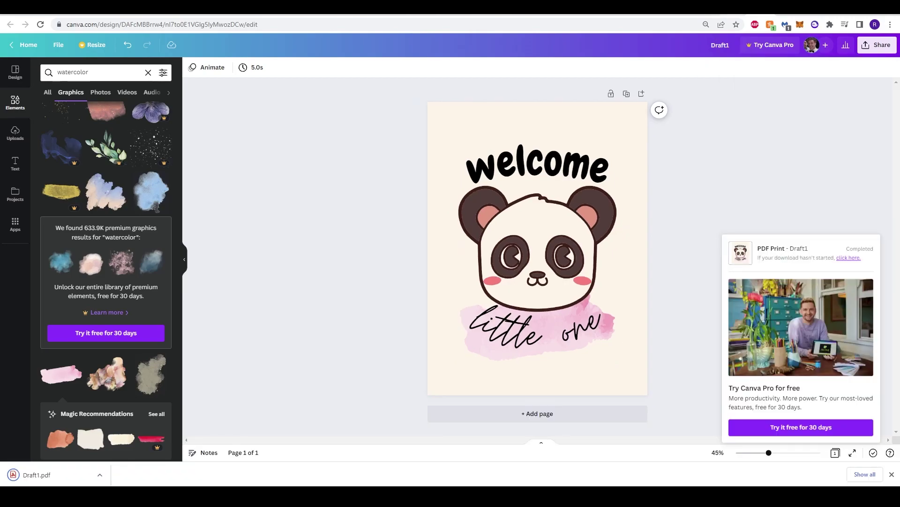
{"action": "left_click", "coordinate": [891, 475]}
Dismiss the download popup and clear the custom size design search.
{"action": "left_click", "coordinate": [764, 144]}
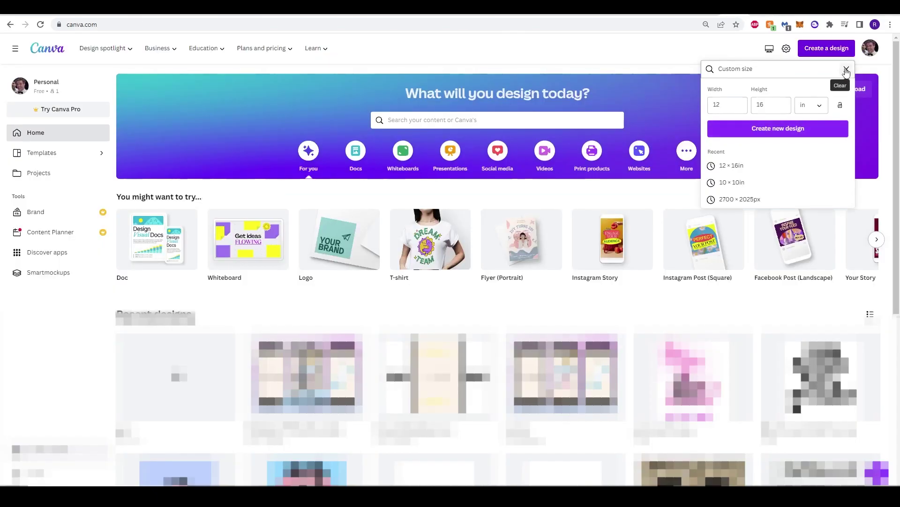
{"action": "left_click", "coordinate": [846, 70]}
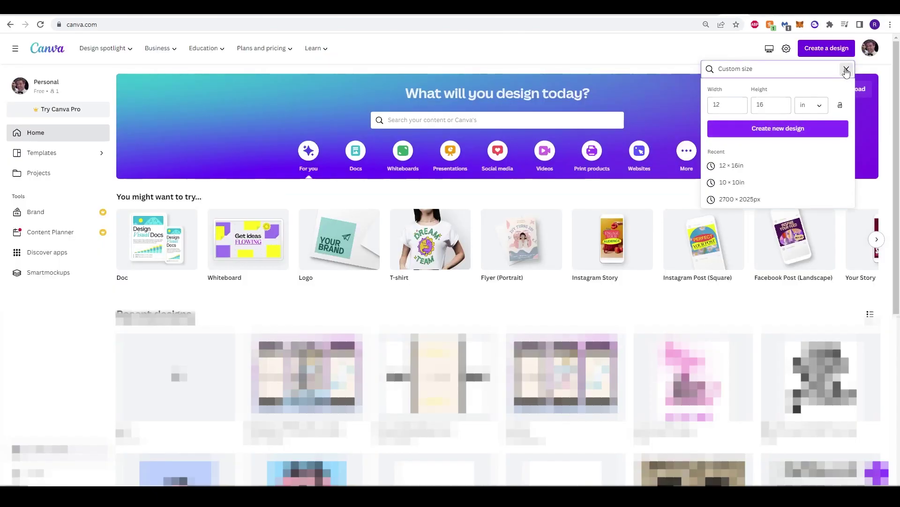
{"action": "left_click", "coordinate": [847, 70]}
{"action": "left_click", "coordinate": [548, 92]}
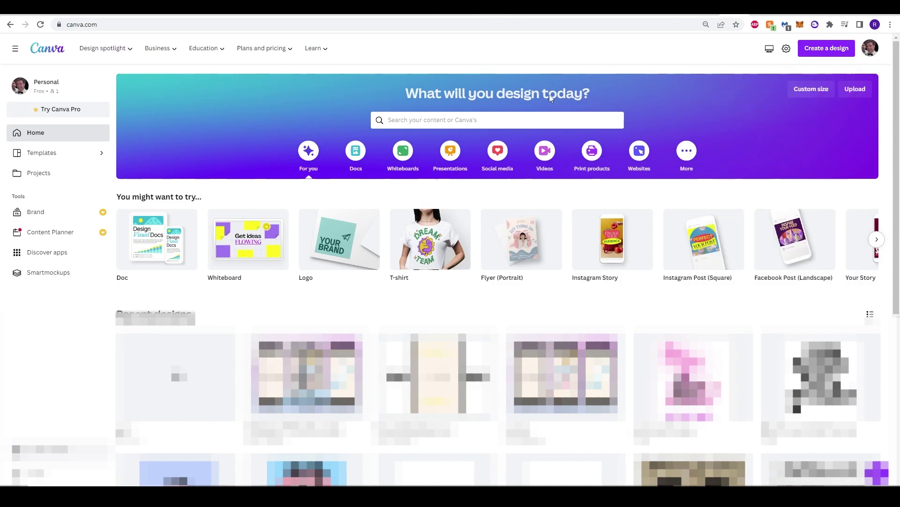
Search the templates for 'frame mockup' and browse the results.
{"action": "left_click", "coordinate": [518, 117]}
{"action": "type", "text": "fra"}
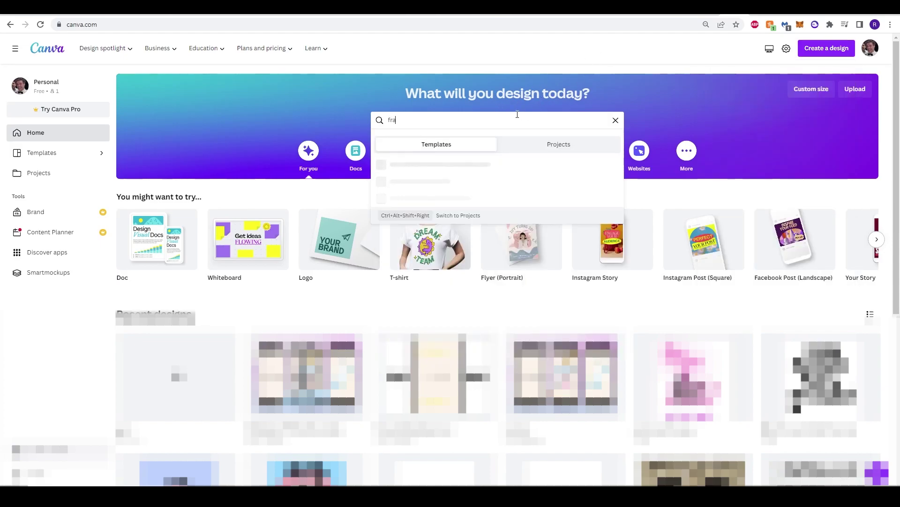
{"action": "type", "text": "me mockup"}
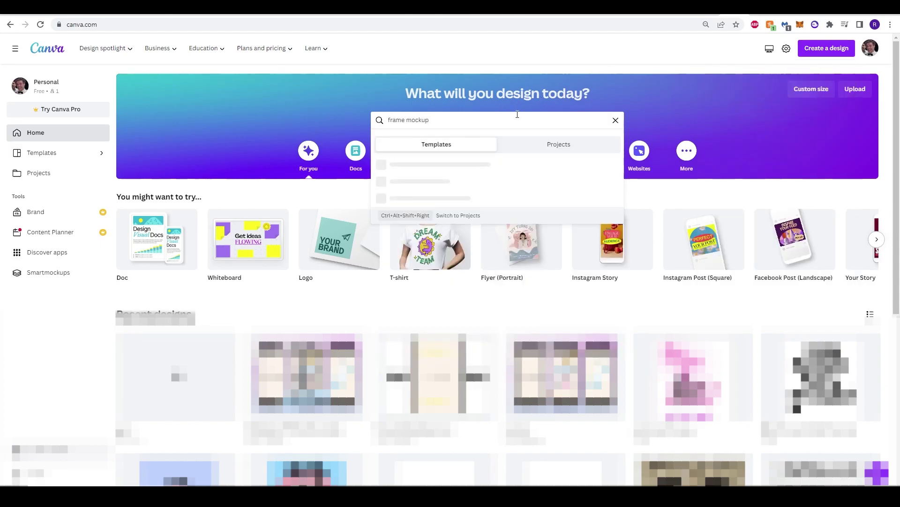
{"action": "key", "text": "Return"}
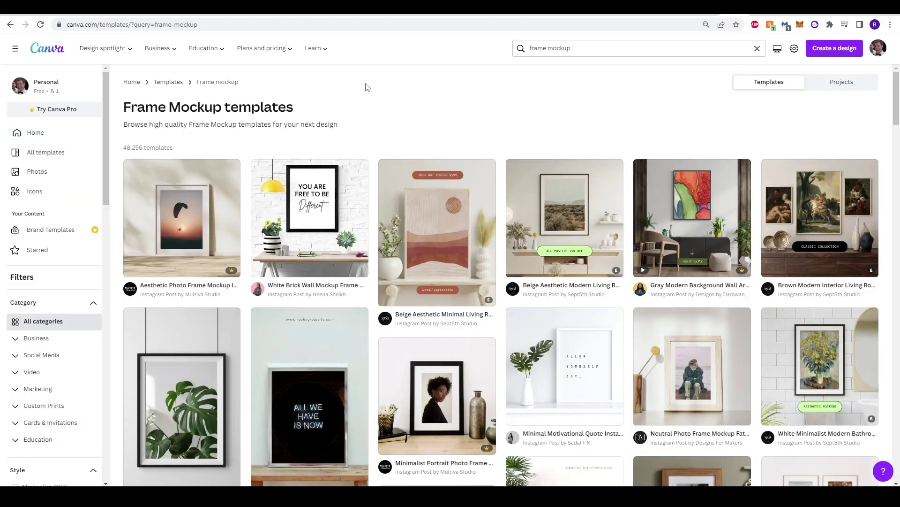
{"action": "scroll", "coordinate": [364, 86], "scroll_direction": "down", "scroll_amount": 2}
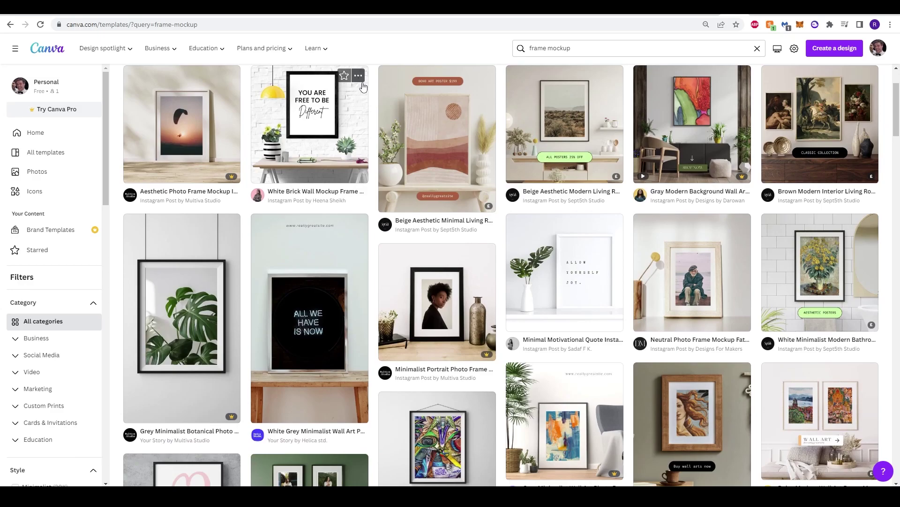
{"action": "scroll", "coordinate": [454, 126], "scroll_direction": "down", "scroll_amount": 1}
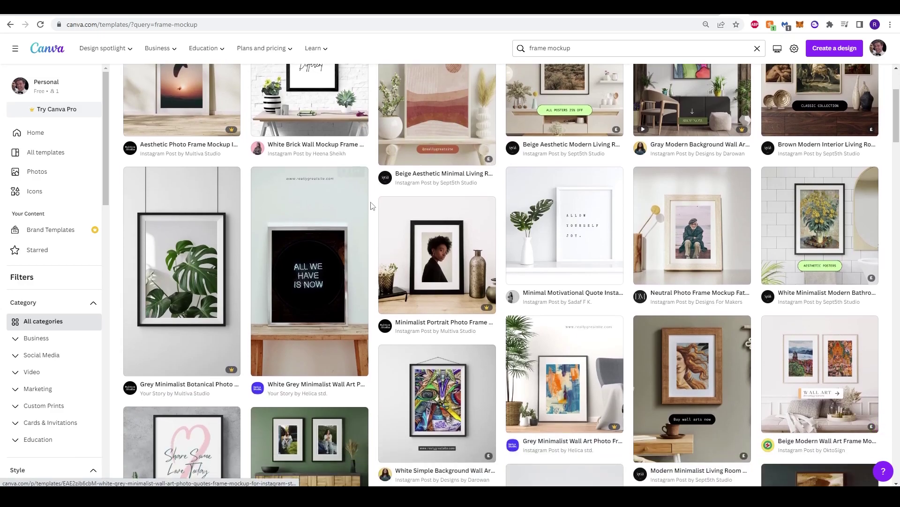
{"action": "scroll", "coordinate": [378, 270], "scroll_direction": "up", "scroll_amount": 3}
{"action": "scroll", "coordinate": [379, 273], "scroll_direction": "down", "scroll_amount": 1}
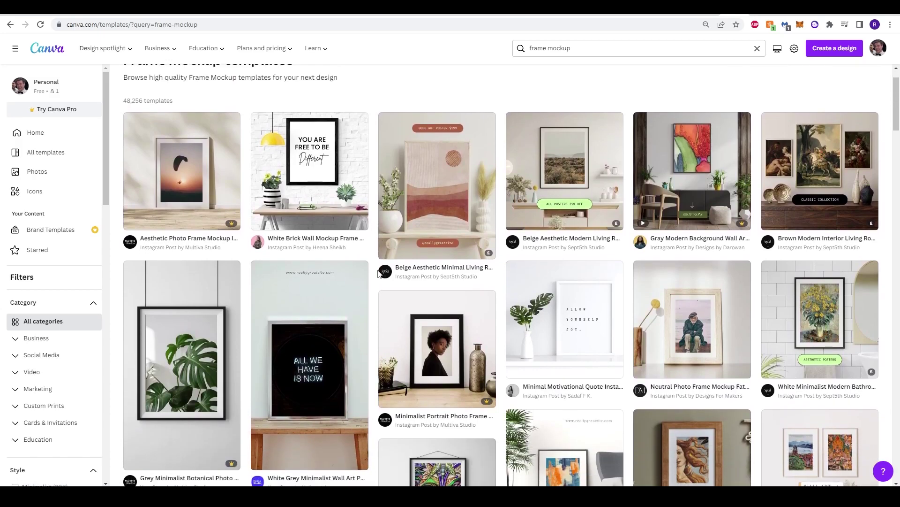
{"action": "scroll", "coordinate": [379, 273], "scroll_direction": "down", "scroll_amount": 1}
{"action": "scroll", "coordinate": [379, 273], "scroll_direction": "down", "scroll_amount": 1}
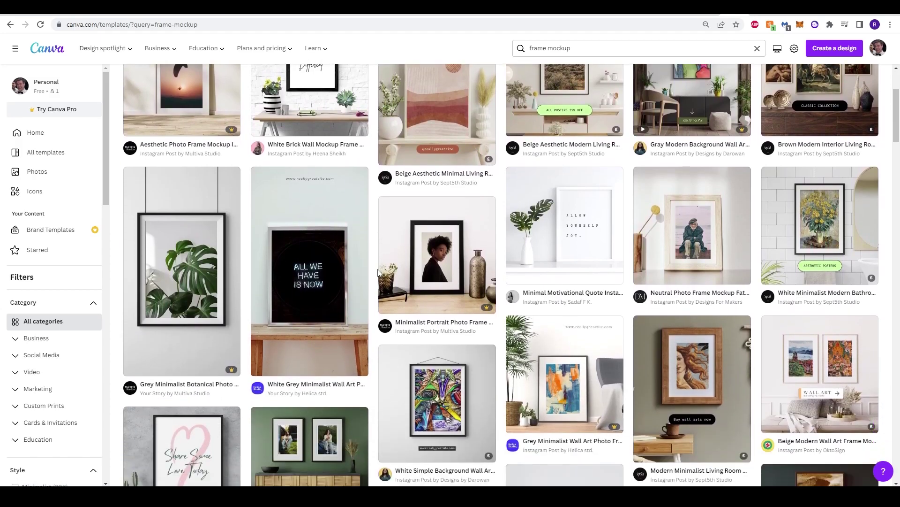
{"action": "scroll", "coordinate": [379, 271], "scroll_direction": "up", "scroll_amount": 2}
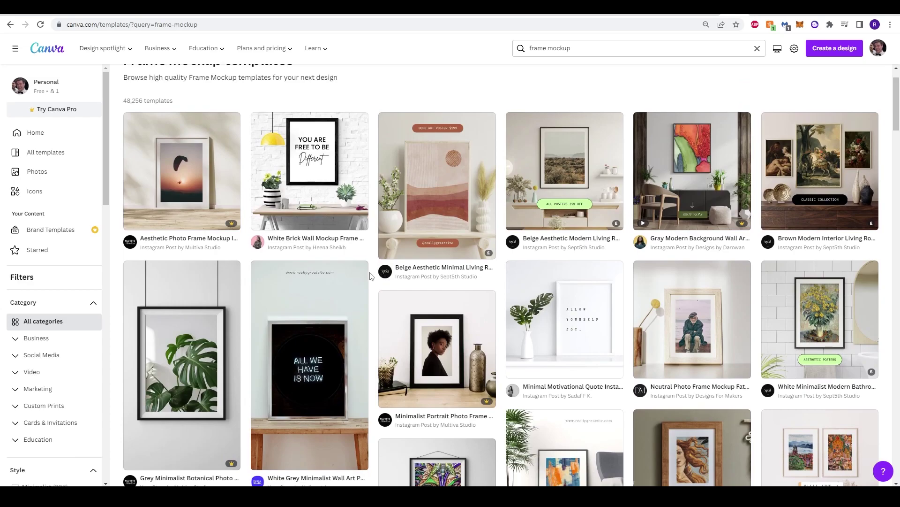
{"action": "scroll", "coordinate": [371, 276], "scroll_direction": "down", "scroll_amount": 10}
Start a new design from the White Grey Minimalist wall-art frame mockup.
{"action": "left_click", "coordinate": [585, 209]}
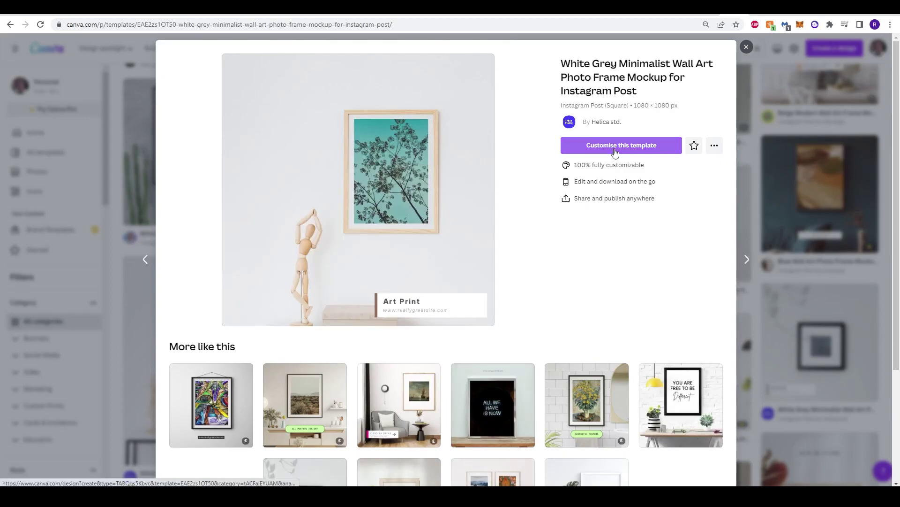
{"action": "left_click", "coordinate": [615, 146]}
{"action": "scroll", "coordinate": [597, 233], "scroll_direction": "down", "scroll_amount": 2}
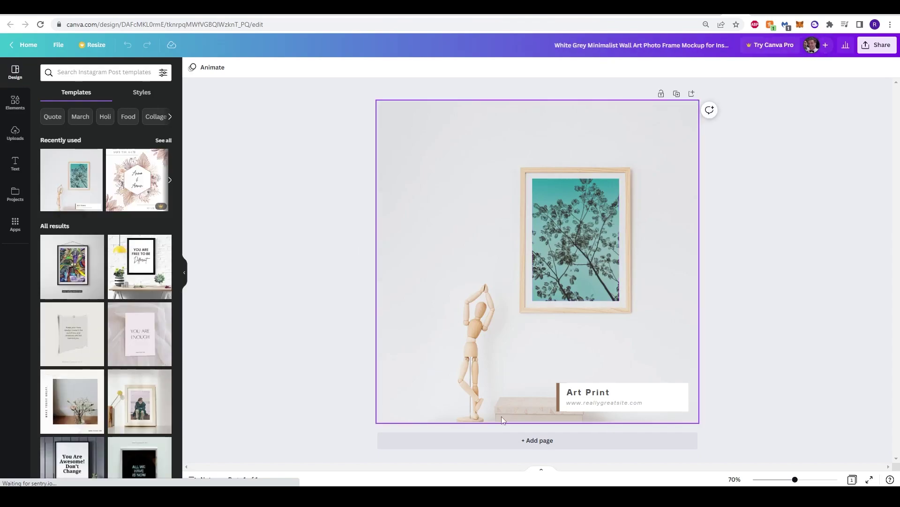
Delete the Art Print label, brown bar, website text and the frame's photo.
{"action": "left_click", "coordinate": [605, 398]}
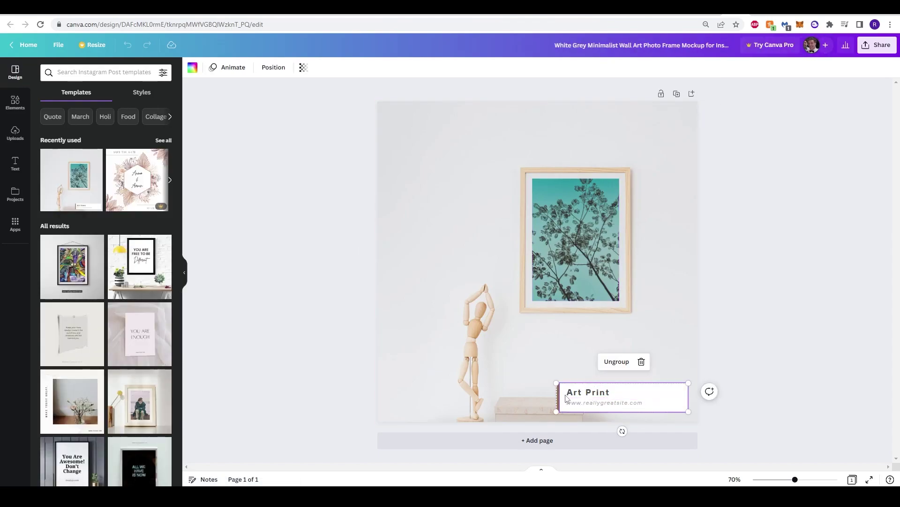
{"action": "left_click", "coordinate": [568, 396]}
{"action": "key", "text": "Delete"}
{"action": "left_click", "coordinate": [570, 401]}
{"action": "key", "text": "Delete"}
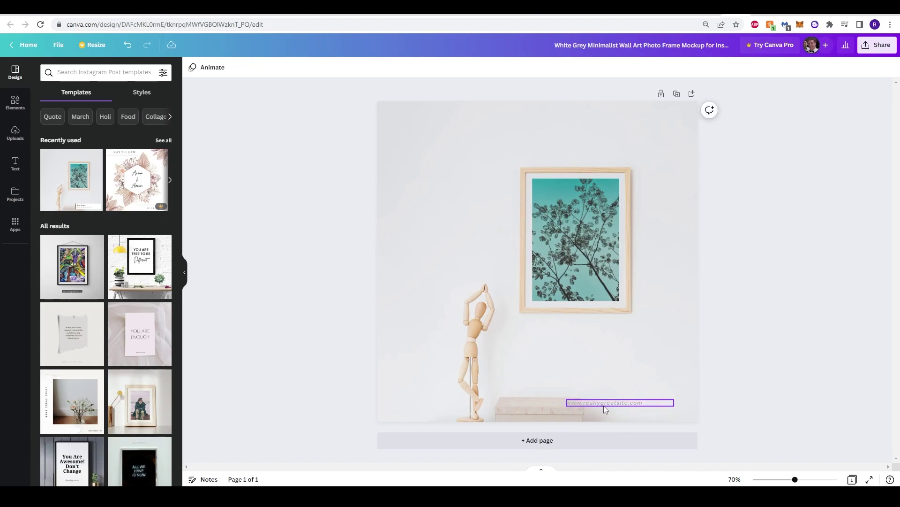
{"action": "left_click", "coordinate": [604, 404]}
{"action": "key", "text": "Delete"}
{"action": "left_click", "coordinate": [594, 252]}
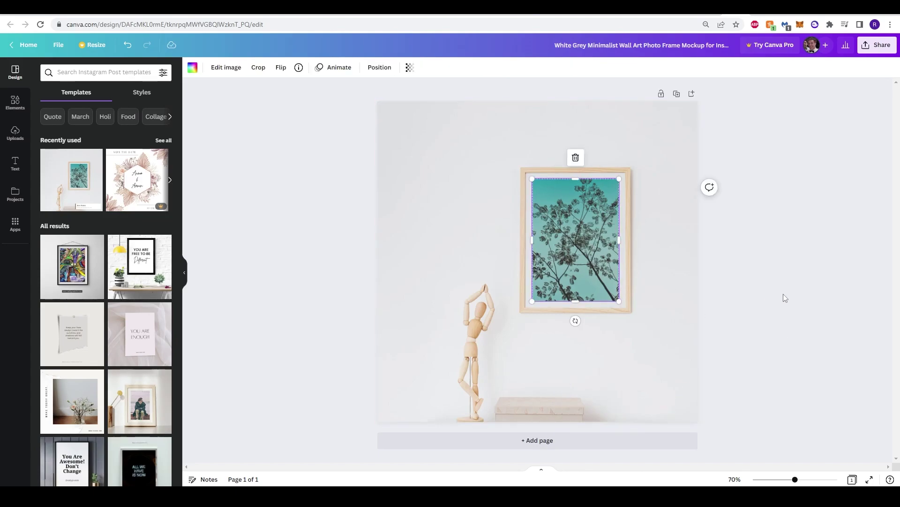
{"action": "key", "text": "Delete"}
{"action": "left_click", "coordinate": [511, 247]}
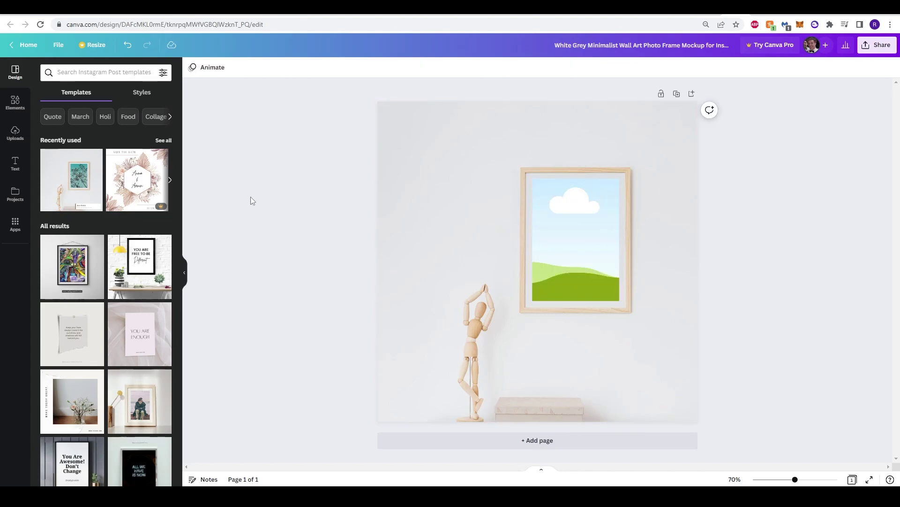
{"action": "left_click", "coordinate": [18, 136]}
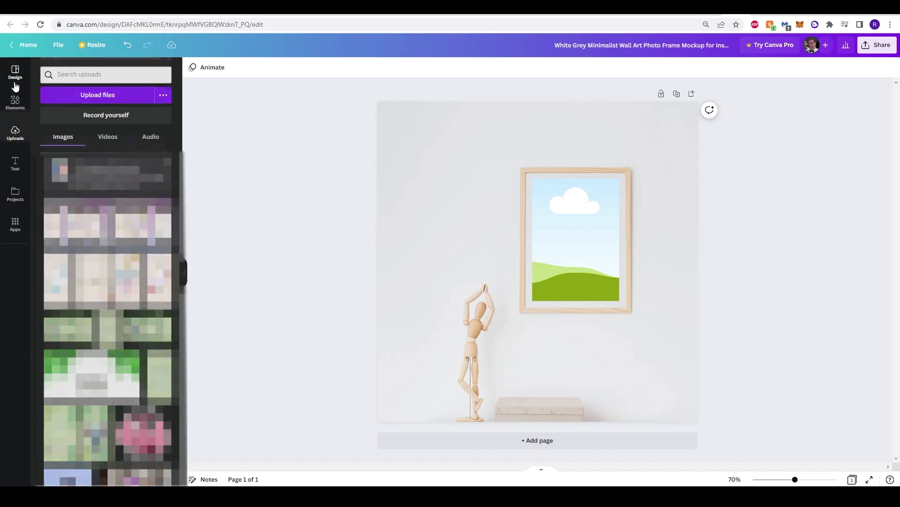
{"action": "left_click", "coordinate": [16, 74]}
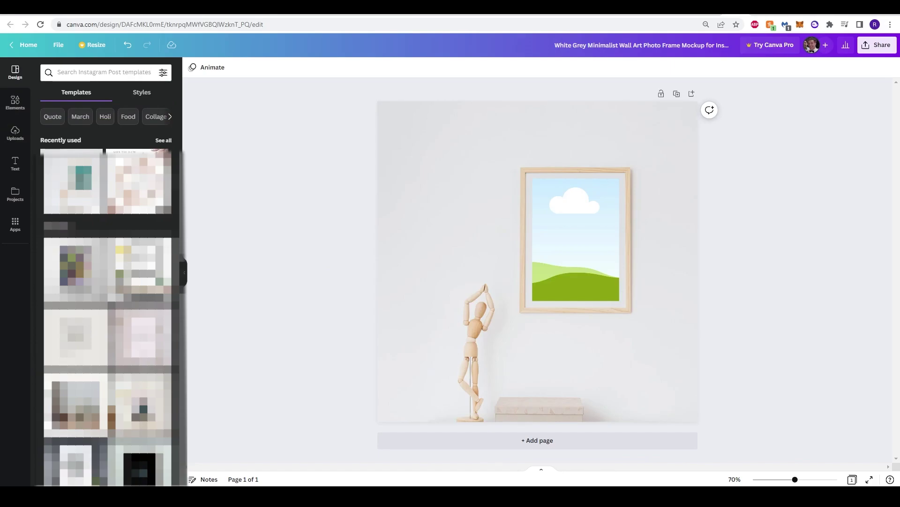
Download the panda poster design as a JPG file.
{"action": "left_click", "coordinate": [15, 194]}
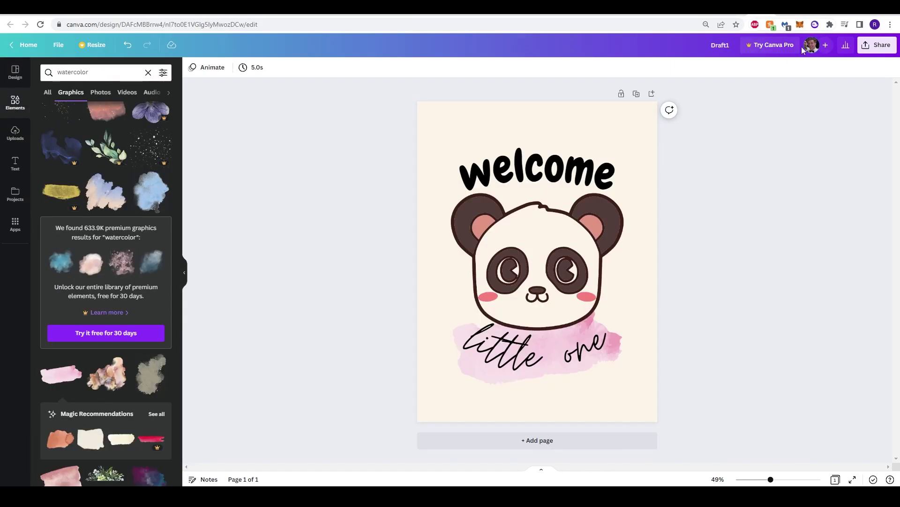
{"action": "left_click", "coordinate": [876, 45]}
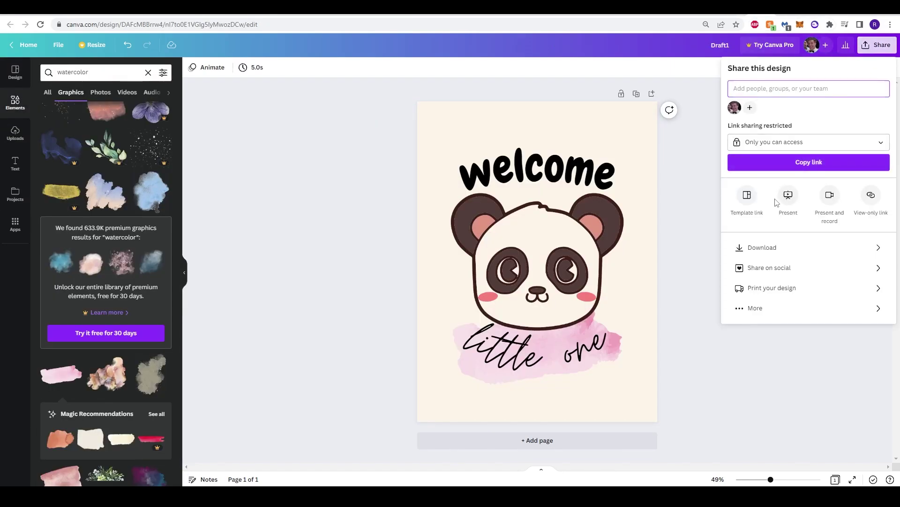
{"action": "left_click", "coordinate": [753, 247]}
{"action": "left_click", "coordinate": [814, 114]}
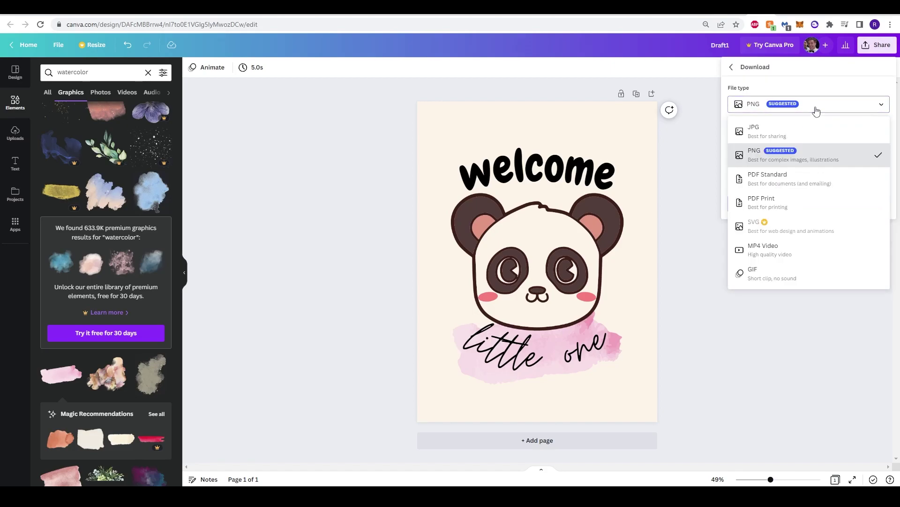
{"action": "left_click", "coordinate": [808, 139]}
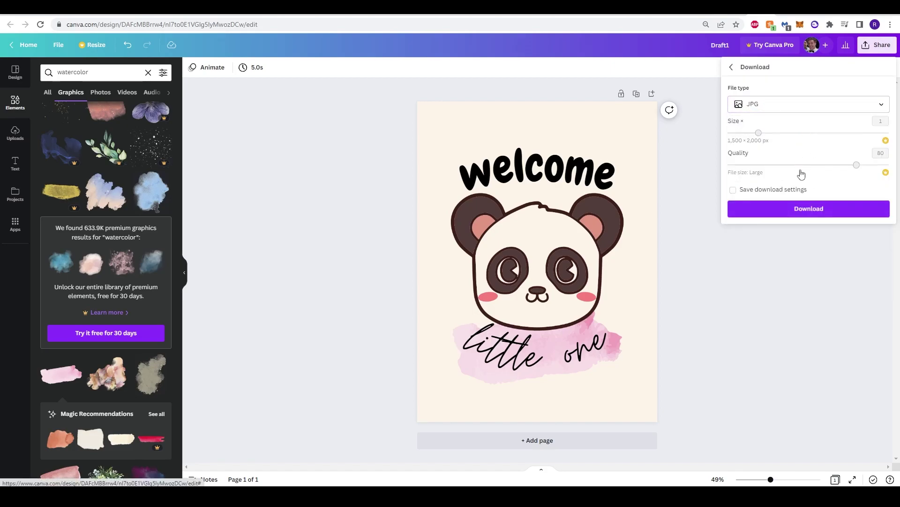
{"action": "left_click", "coordinate": [745, 207]}
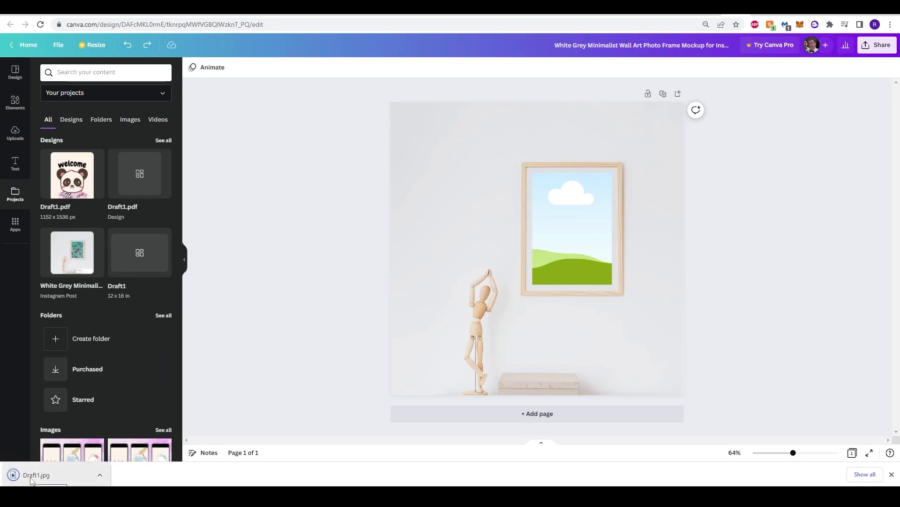
Place the downloaded Draft1.jpg into the mockup's wall frame.
{"action": "left_click_drag", "start_coordinate": [21, 474], "coordinate": [559, 243]}
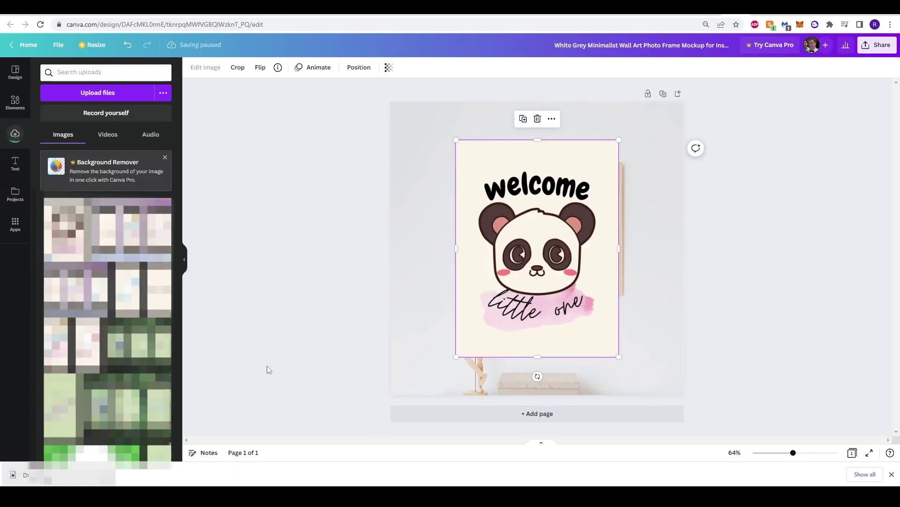
{"action": "left_click", "coordinate": [529, 243]}
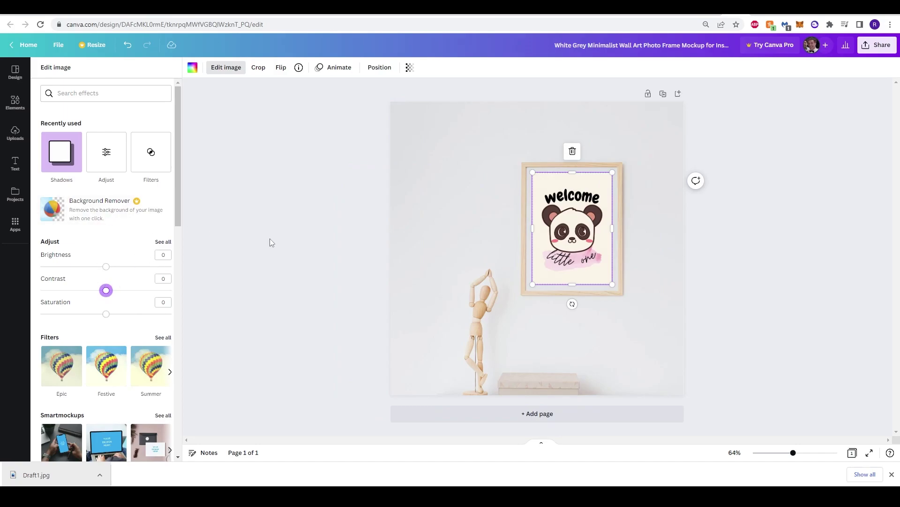
{"action": "left_click", "coordinate": [270, 240]}
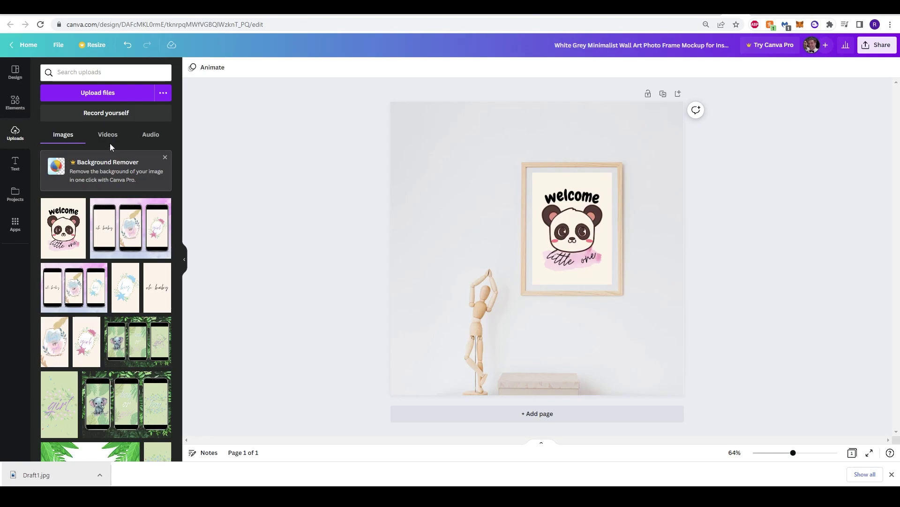
Add a 322 × 322 circle at the lower right, filled cream #fdf5ea.
{"action": "left_click", "coordinate": [15, 103]}
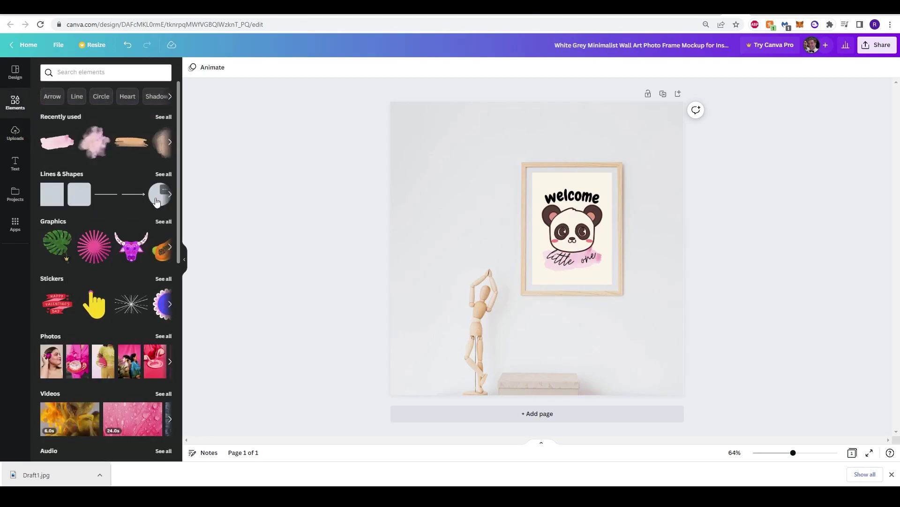
{"action": "left_click", "coordinate": [163, 174]}
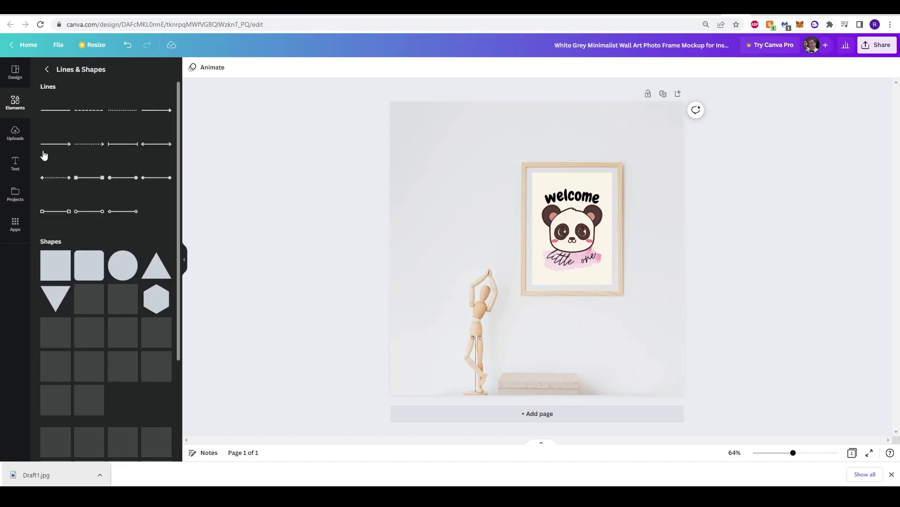
{"action": "scroll", "coordinate": [105, 183], "scroll_direction": "down", "scroll_amount": 1}
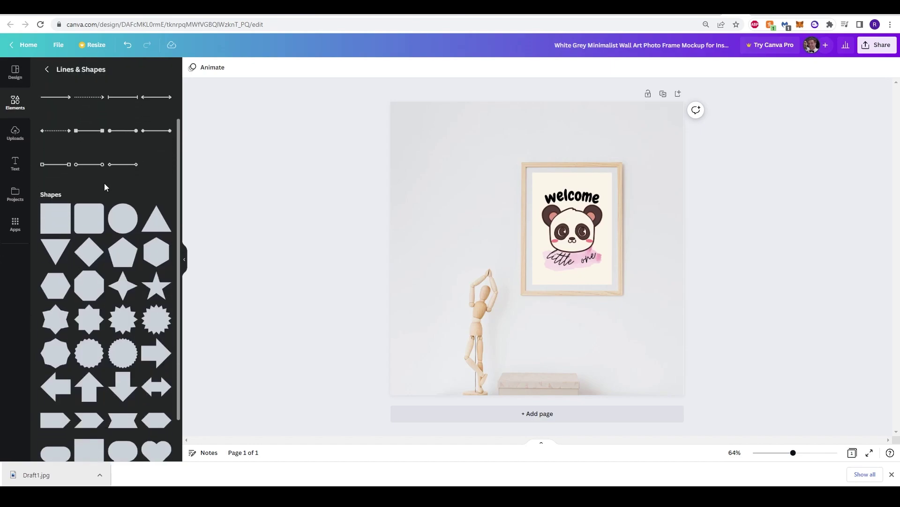
{"action": "left_click", "coordinate": [121, 225]}
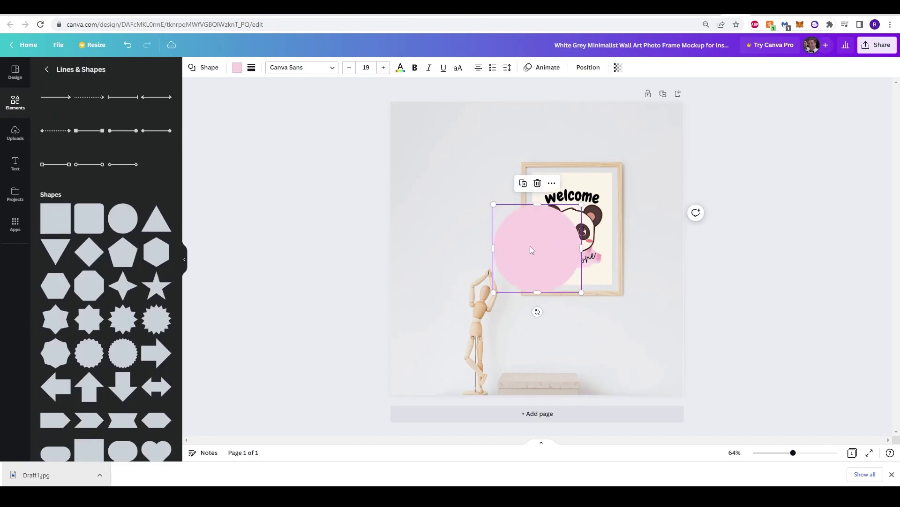
{"action": "left_click_drag", "start_coordinate": [542, 267], "coordinate": [636, 361]}
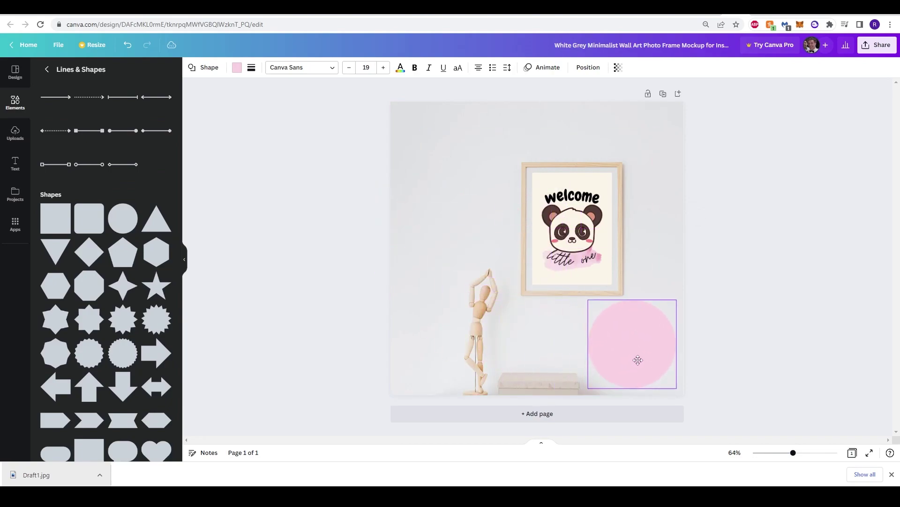
{"action": "left_click_drag", "start_coordinate": [588, 299], "coordinate": [618, 329]}
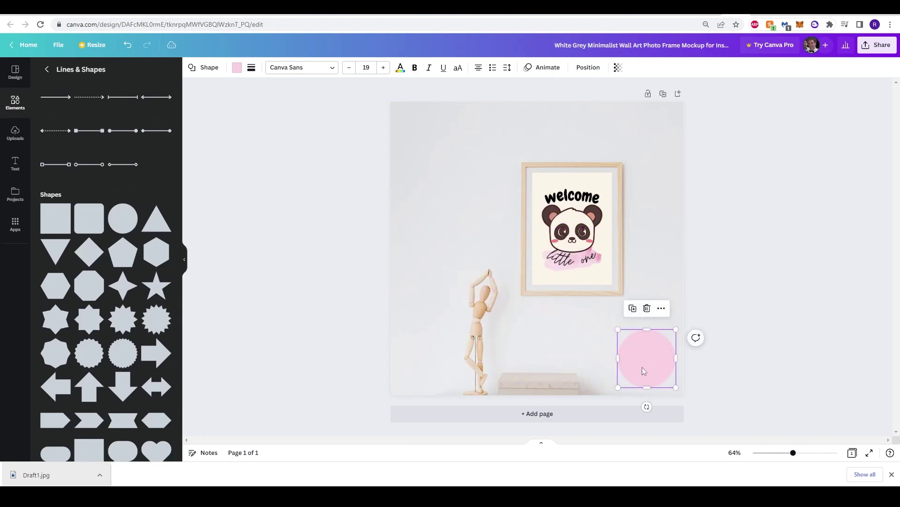
{"action": "left_click", "coordinate": [236, 67]}
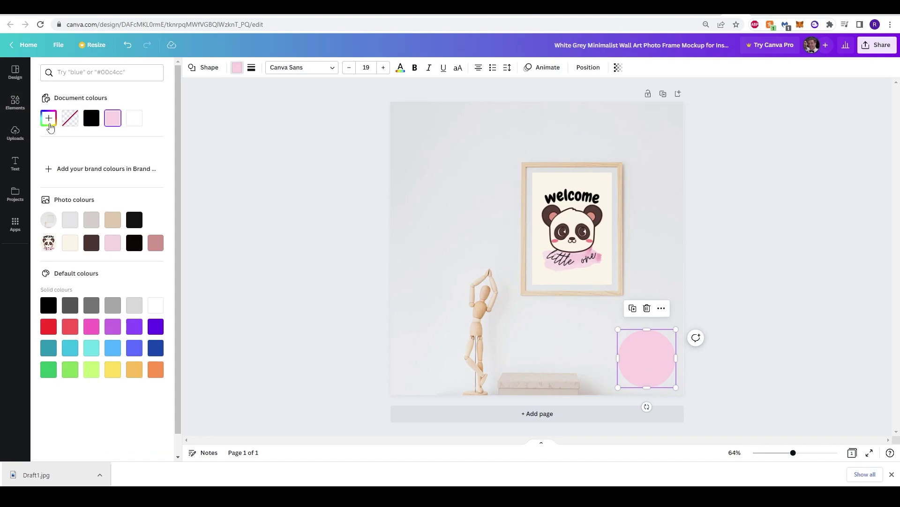
{"action": "left_click", "coordinate": [70, 245]}
{"action": "left_click_drag", "start_coordinate": [620, 334], "coordinate": [586, 301]}
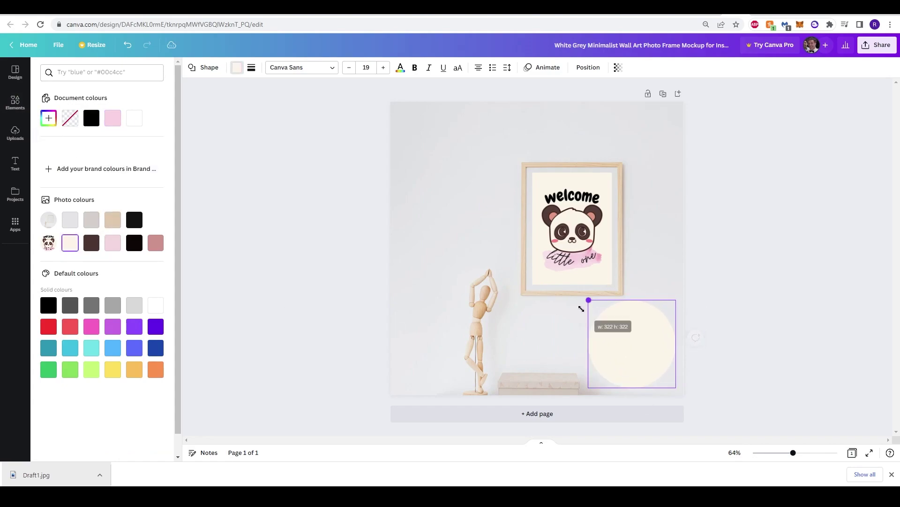
{"action": "key", "text": "Escape"}
Add the 'brunch' text combination preset and delete its subtitle lines.
{"action": "left_click", "coordinate": [286, 219]}
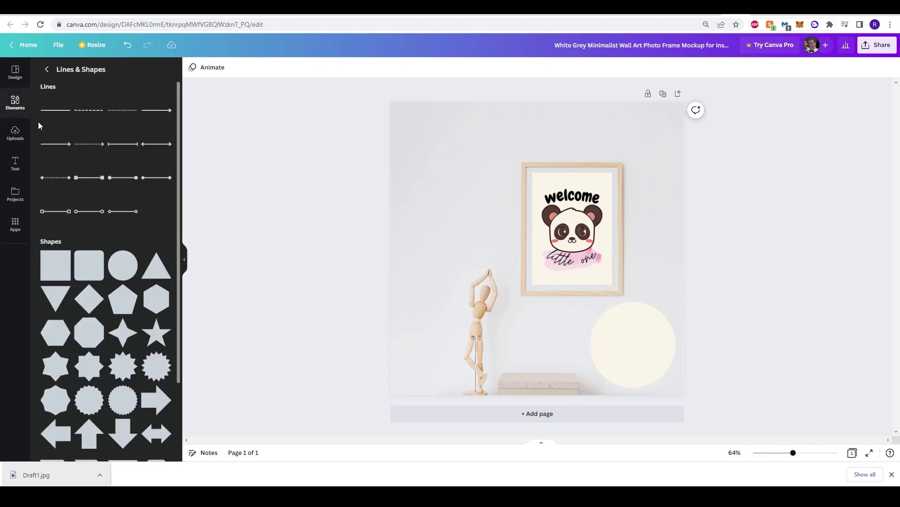
{"action": "left_click", "coordinate": [15, 164]}
{"action": "scroll", "coordinate": [71, 233], "scroll_direction": "down", "scroll_amount": 1}
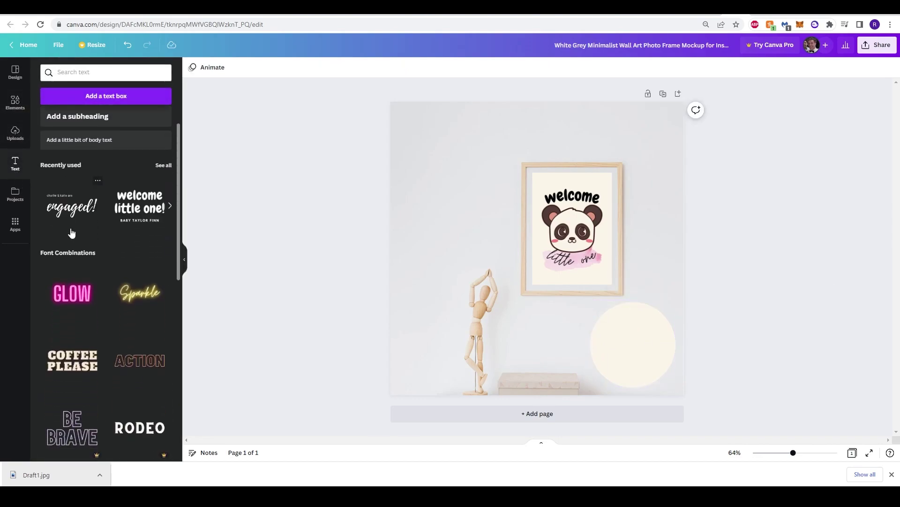
{"action": "scroll", "coordinate": [71, 234], "scroll_direction": "down", "scroll_amount": 7}
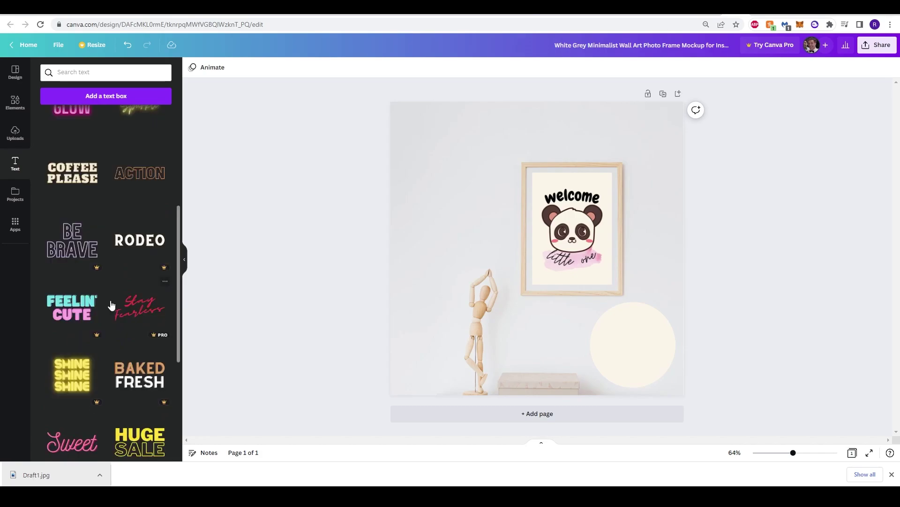
{"action": "scroll", "coordinate": [104, 300], "scroll_direction": "down", "scroll_amount": 20}
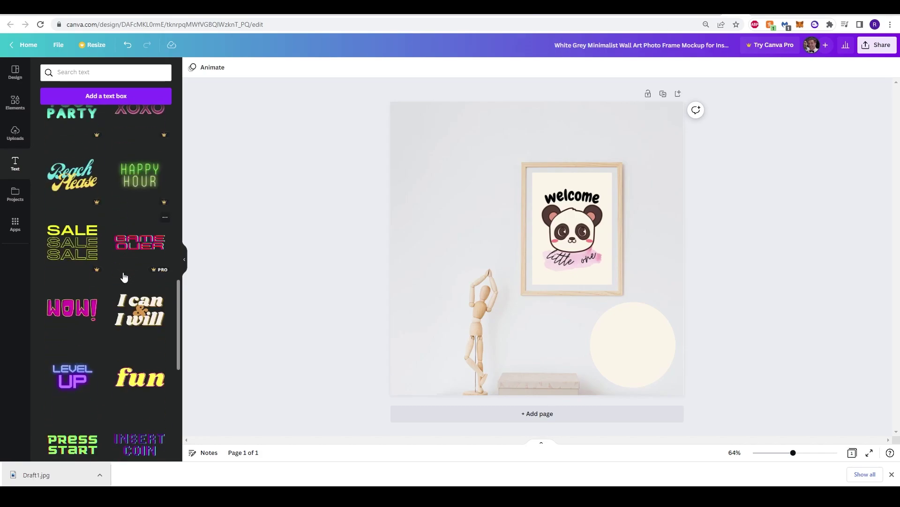
{"action": "scroll", "coordinate": [103, 296], "scroll_direction": "down", "scroll_amount": 15}
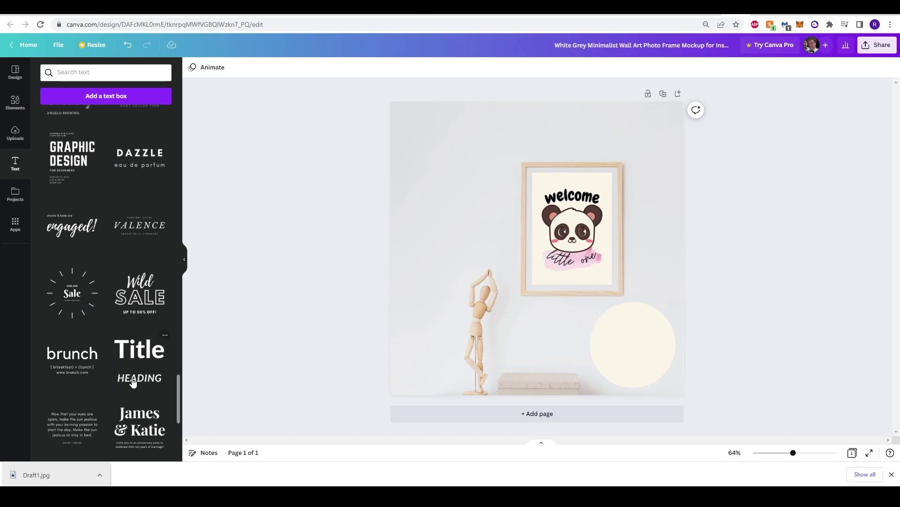
{"action": "left_click", "coordinate": [68, 358]}
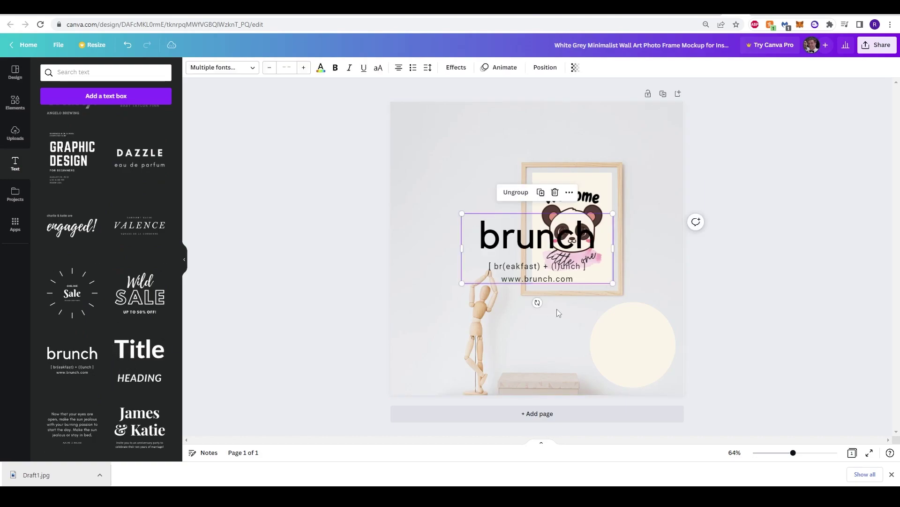
{"action": "left_click", "coordinate": [538, 281]}
{"action": "key", "text": "Delete"}
Change the heading to 'instant download' at size 40 and move it onto the circle.
{"action": "double_click", "coordinate": [512, 238]}
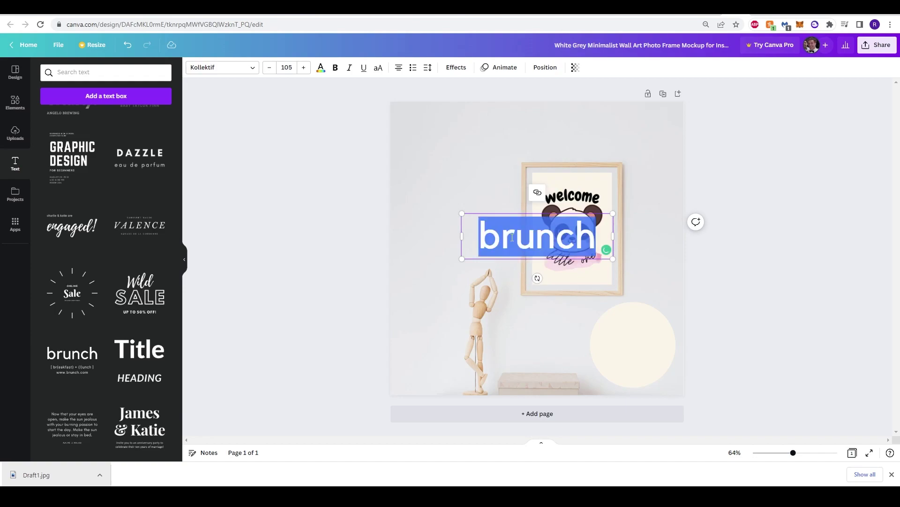
{"action": "type", "text": "instant download"}
{"action": "left_click", "coordinate": [287, 67]}
{"action": "type", "text": "40"}
{"action": "key", "text": "Return"}
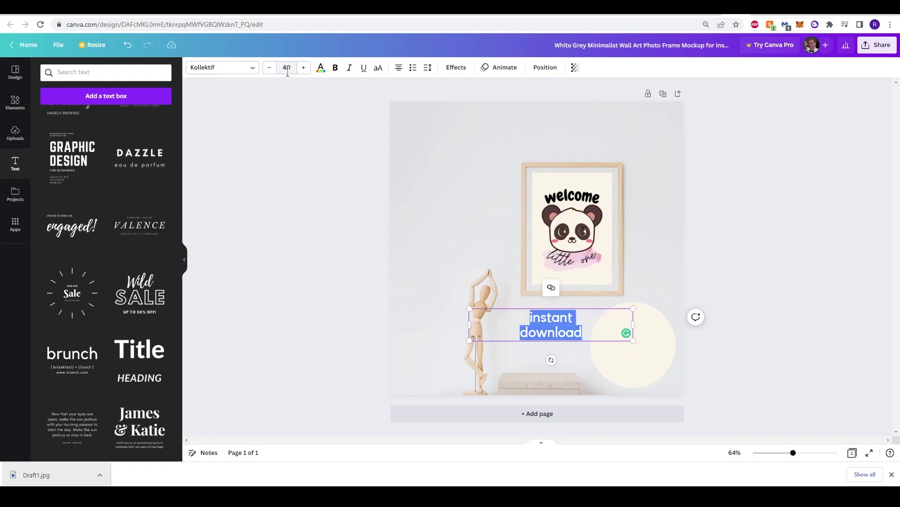
{"action": "left_click", "coordinate": [888, 199]}
{"action": "left_click_drag", "start_coordinate": [539, 327], "coordinate": [637, 335]}
{"action": "left_click", "coordinate": [770, 275]}
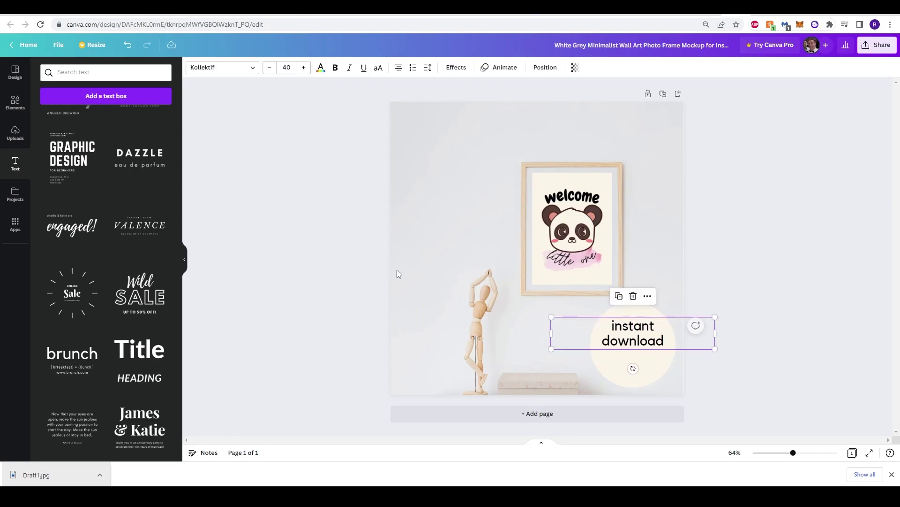
Nudge the text up, then add the outline 'download icon' arrow at 155×155 onto the circle.
{"action": "left_click", "coordinate": [232, 182]}
{"action": "left_click", "coordinate": [17, 101]}
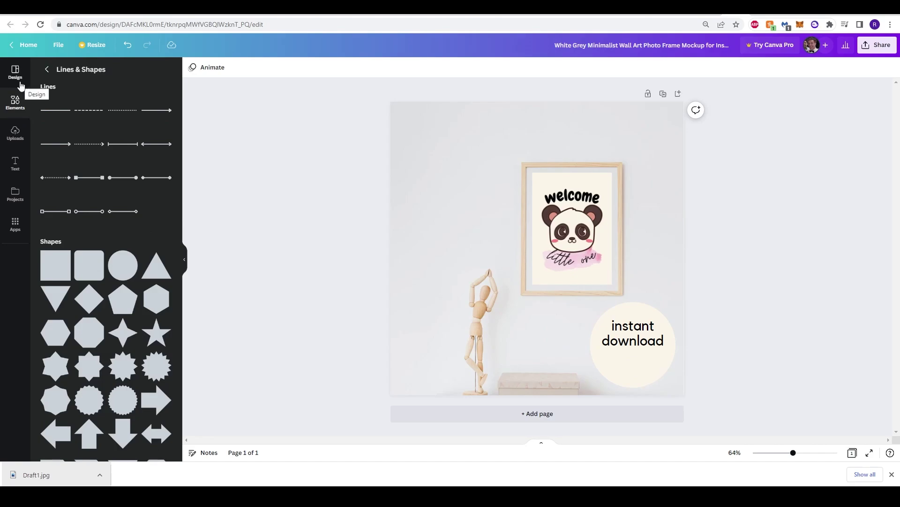
{"action": "left_click", "coordinate": [47, 69]}
{"action": "type", "text": "download icon"}
{"action": "key", "text": "Return"}
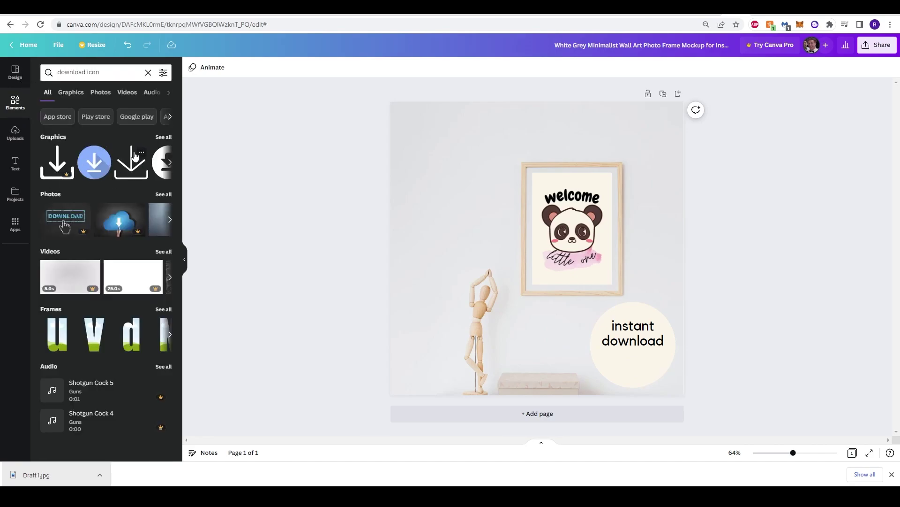
{"action": "left_click", "coordinate": [128, 175]}
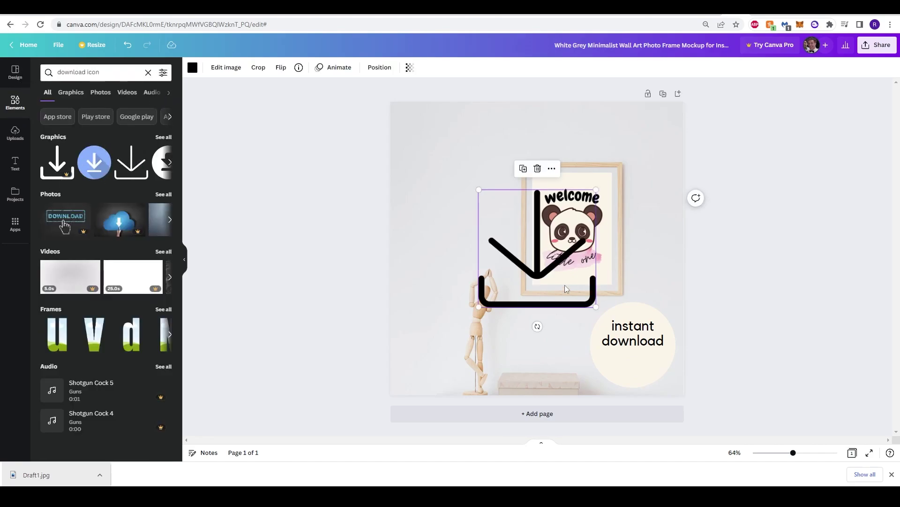
{"action": "left_click_drag", "start_coordinate": [597, 187], "coordinate": [633, 366]}
Deselect the centred arrow and open the download settings' file type list.
{"action": "left_click", "coordinate": [839, 230]}
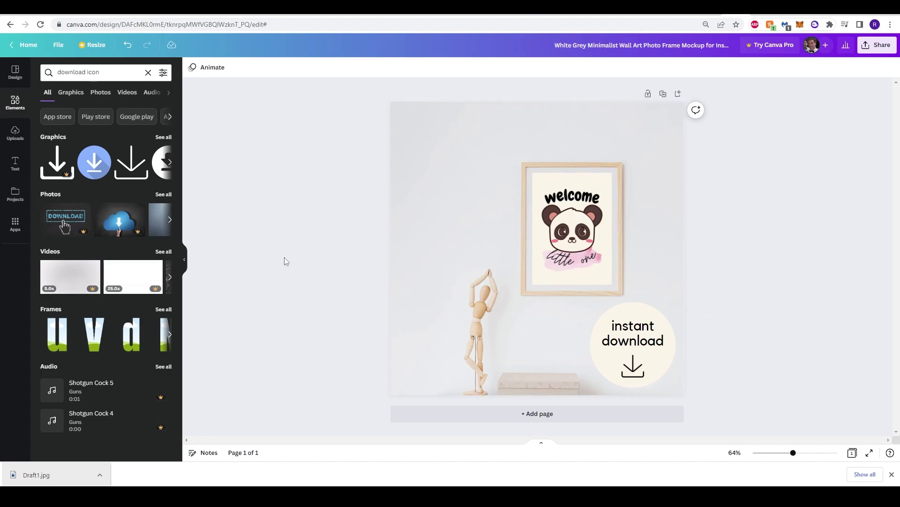
{"action": "left_click", "coordinate": [15, 164]}
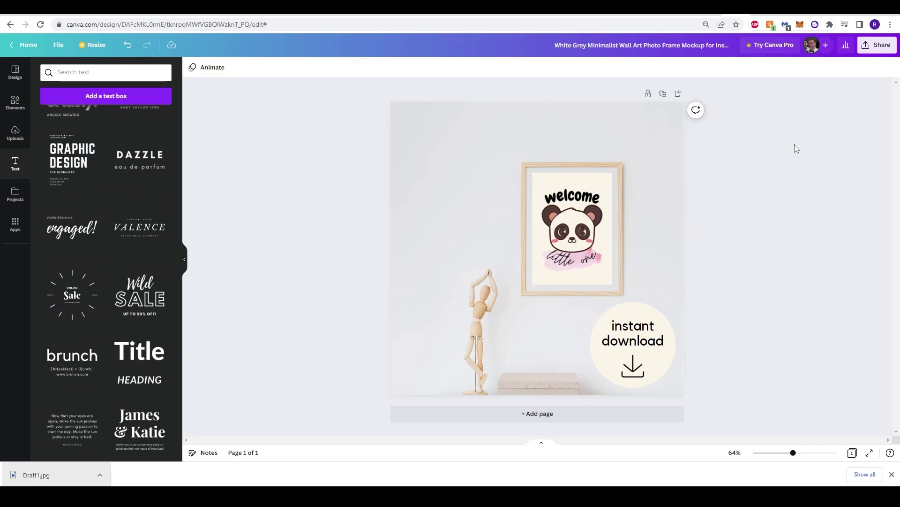
{"action": "left_click", "coordinate": [779, 238]}
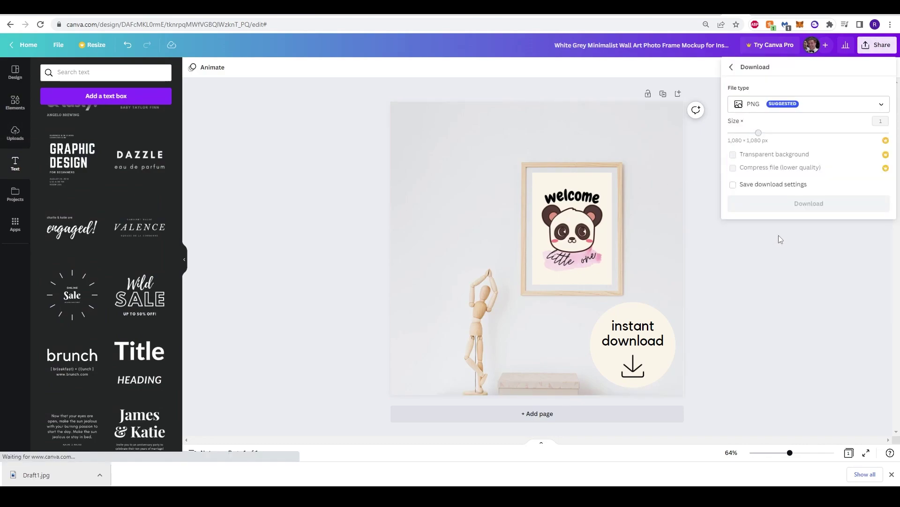
{"action": "left_click", "coordinate": [839, 111]}
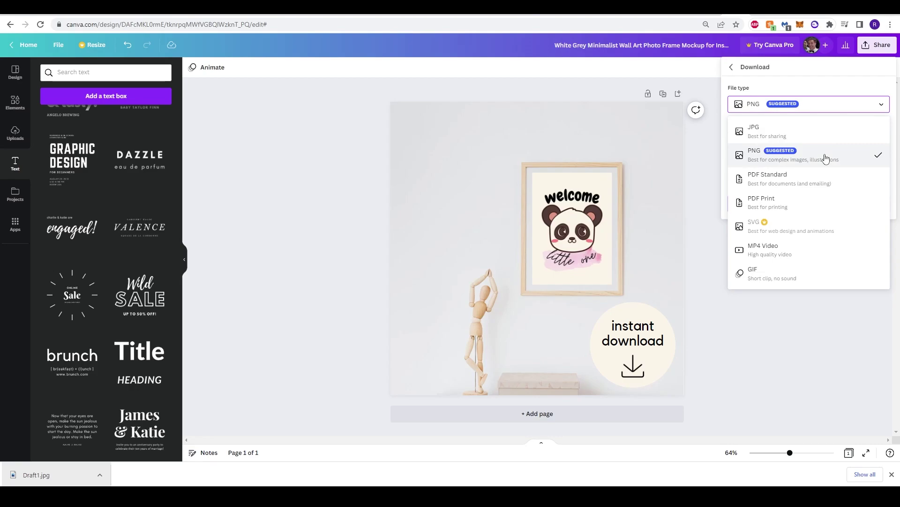
Download the mockup as JPG, review it in the Photos viewer, then close it.
{"action": "left_click", "coordinate": [824, 131]}
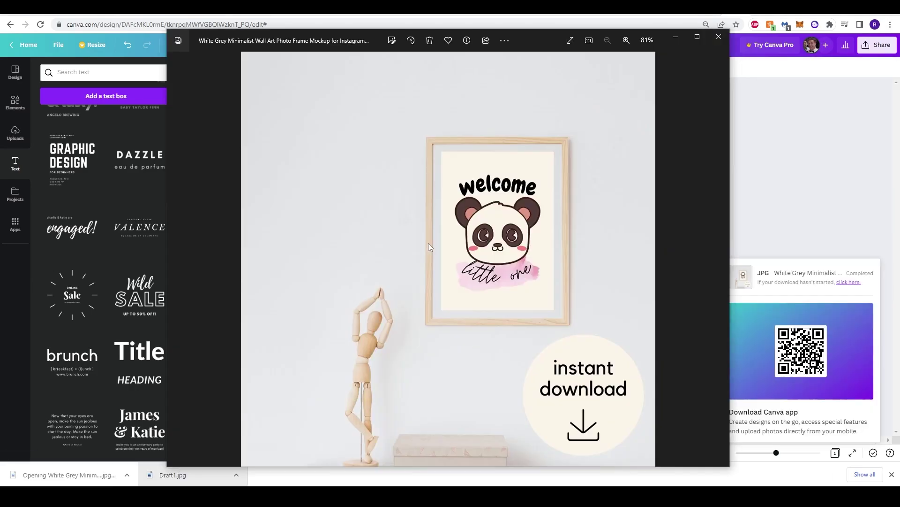
{"action": "left_click_drag", "start_coordinate": [525, 48], "coordinate": [531, 38]}
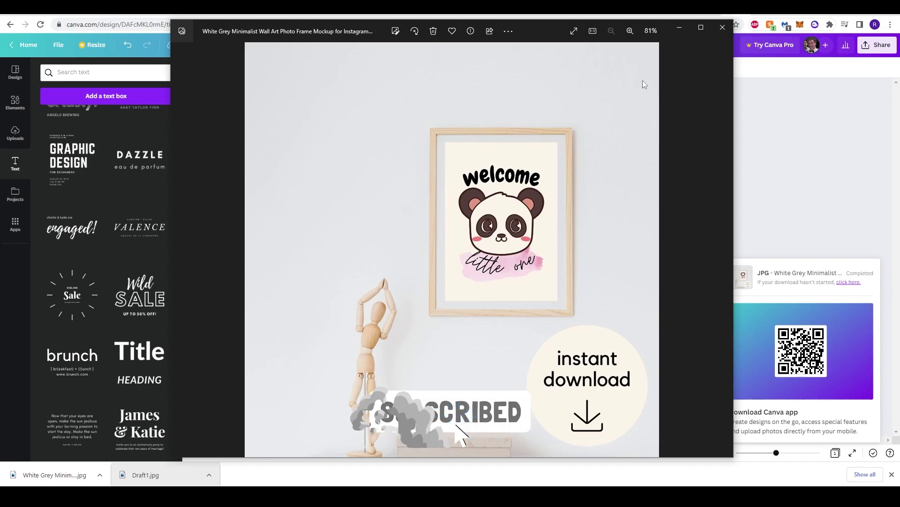
{"action": "key", "text": "alt+F4"}
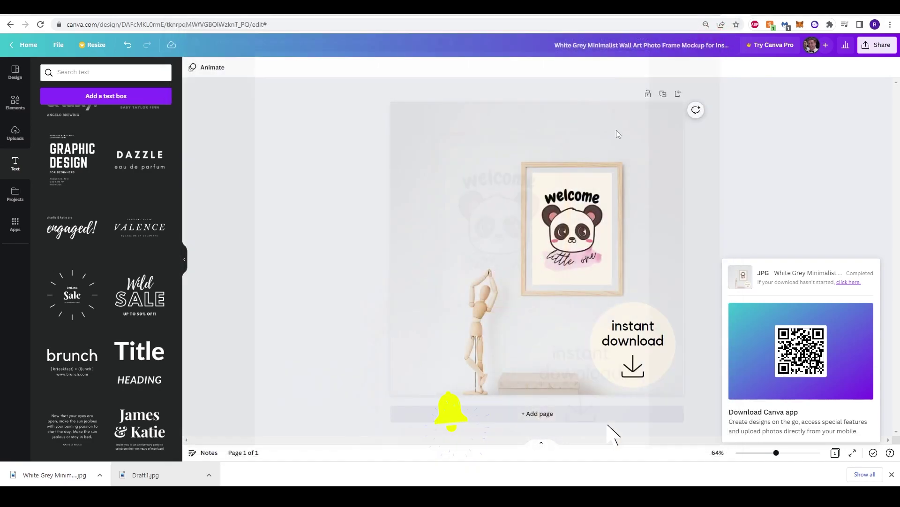